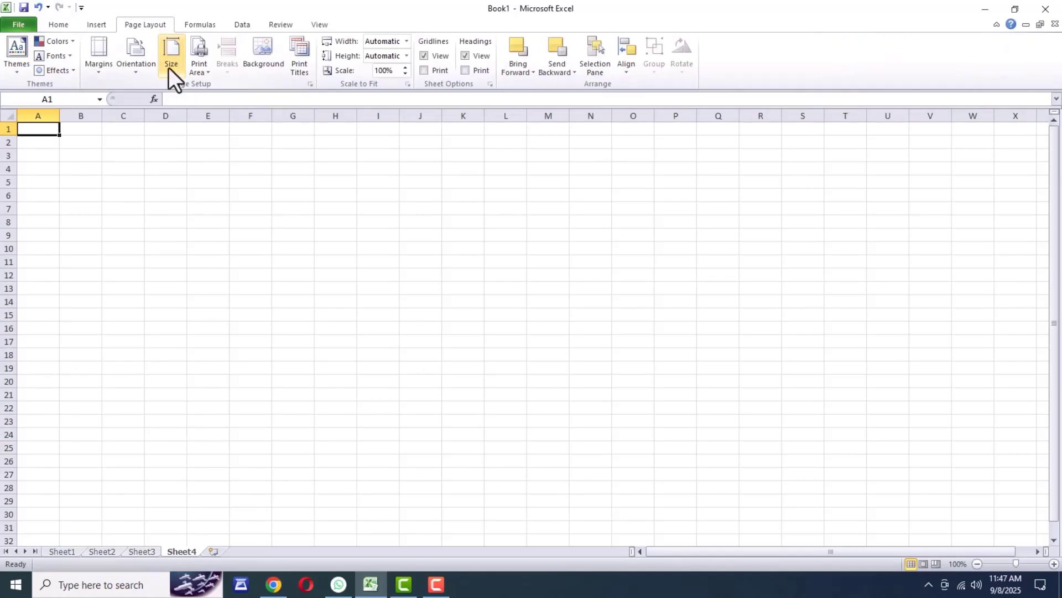
Set the blank sheet's paper size and choose portrait page orientation.
click(168, 68)
click(202, 121)
click(186, 70)
click(194, 89)
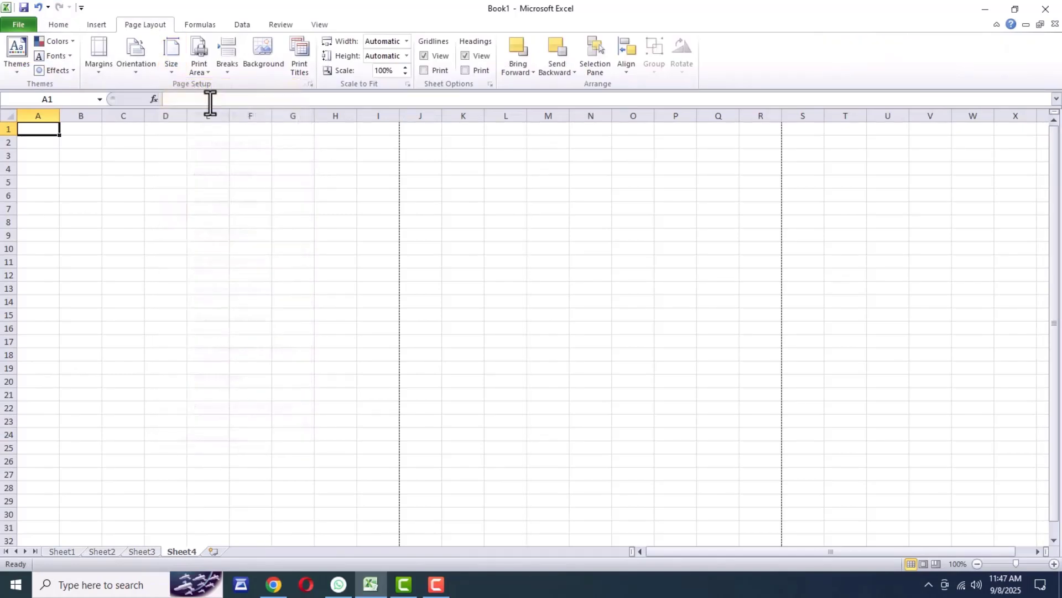
click(135, 55)
click(152, 99)
Enter the heading "Sl. No." in cell A1, broken over two lines.
text(Sl.)
key(alt+Return)
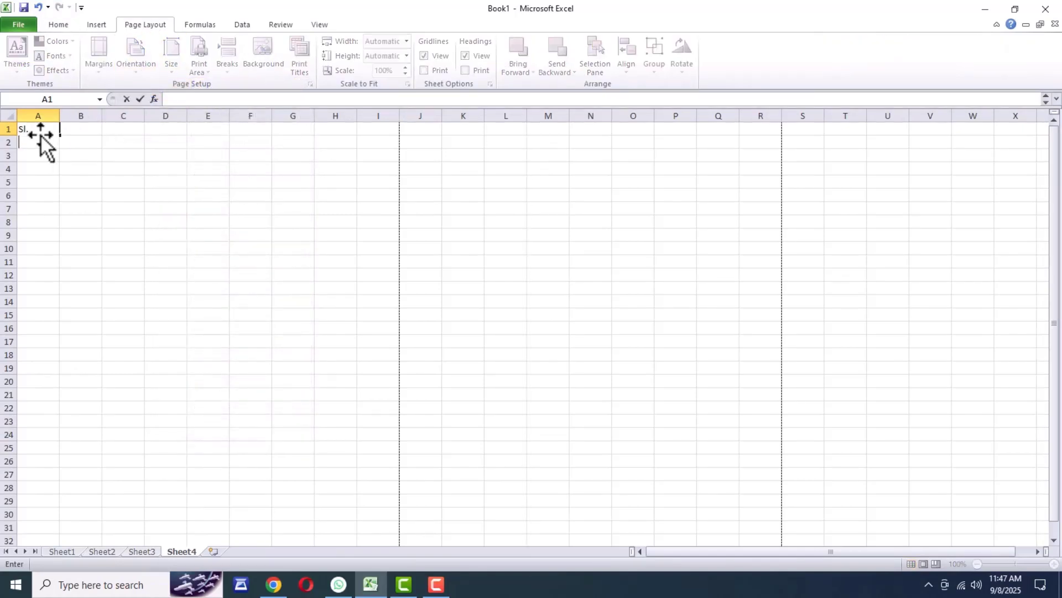
text(No.)
key(Tab)
Enter the headings Items, Quantity, Rate and Amount in cells B1 to E1.
text(Itens)
key(BackSpace)
key(BackSpace)
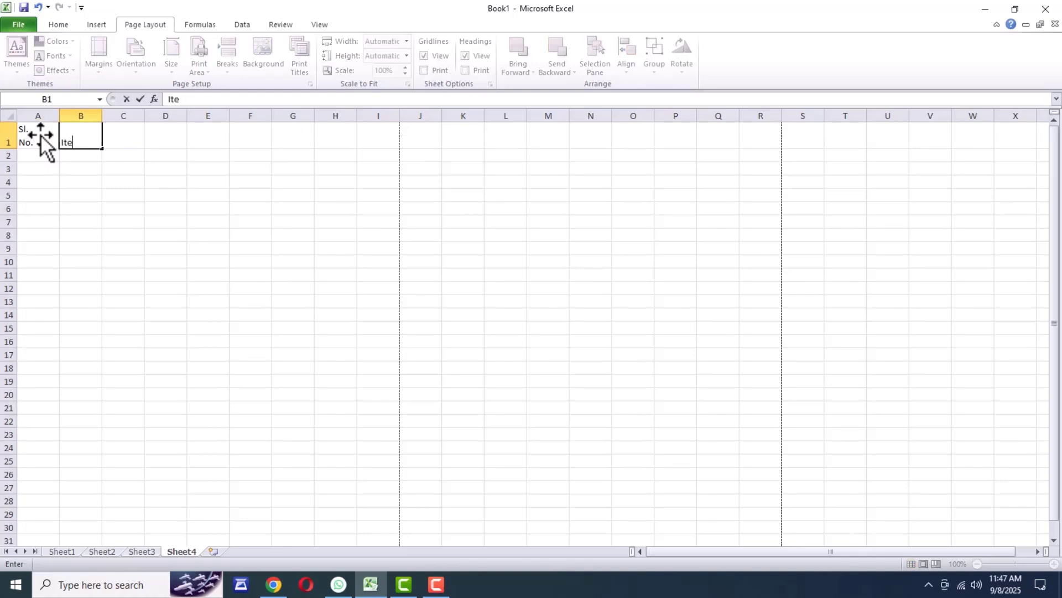
text(ms)
key(Tab)
text(Quantity)
key(Tab)
text(Rate)
key(Tab)
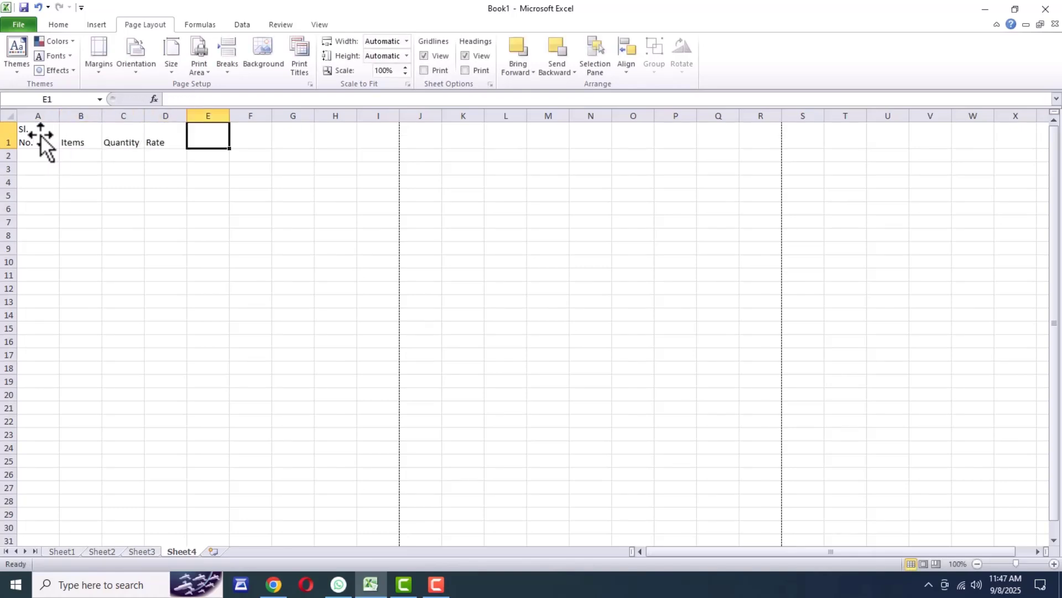
text(Amount)
click(121, 221)
Widen the Items, Quantity, Rate and Amount columns and slightly narrow the serial number column.
drag(59, 130, 214, 123)
click(78, 135)
drag(113, 117, 136, 119)
drag(155, 116, 275, 114)
drag(253, 116, 268, 120)
click(244, 195)
drag(137, 118, 155, 119)
drag(44, 118, 54, 119)
Fill cells A2 to A11 with the serial letters a) through j).
click(31, 155)
text(a))
key(Return)
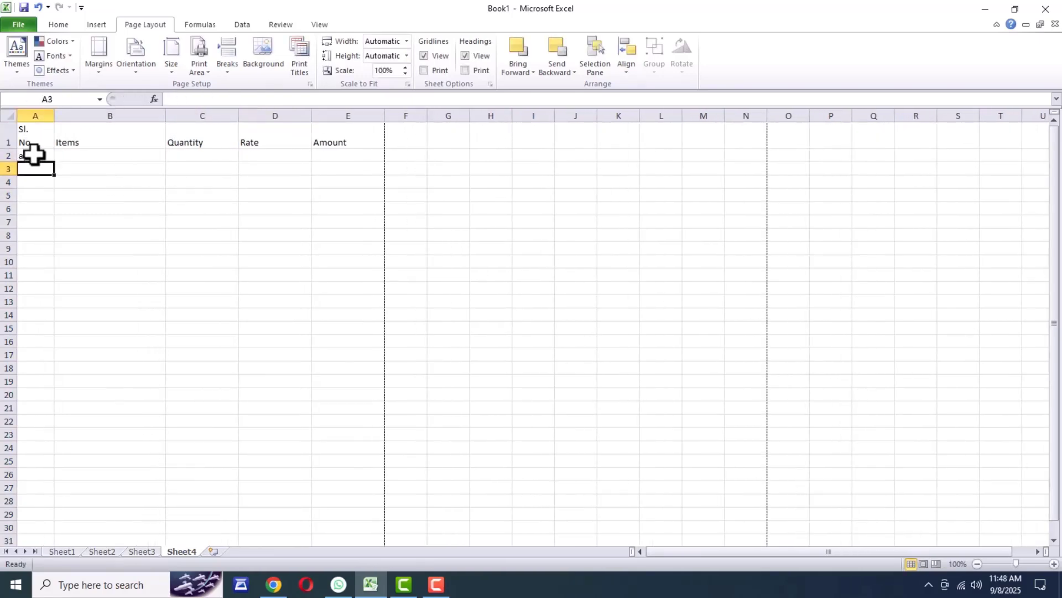
text(b) c) d) e) f) g) h) )
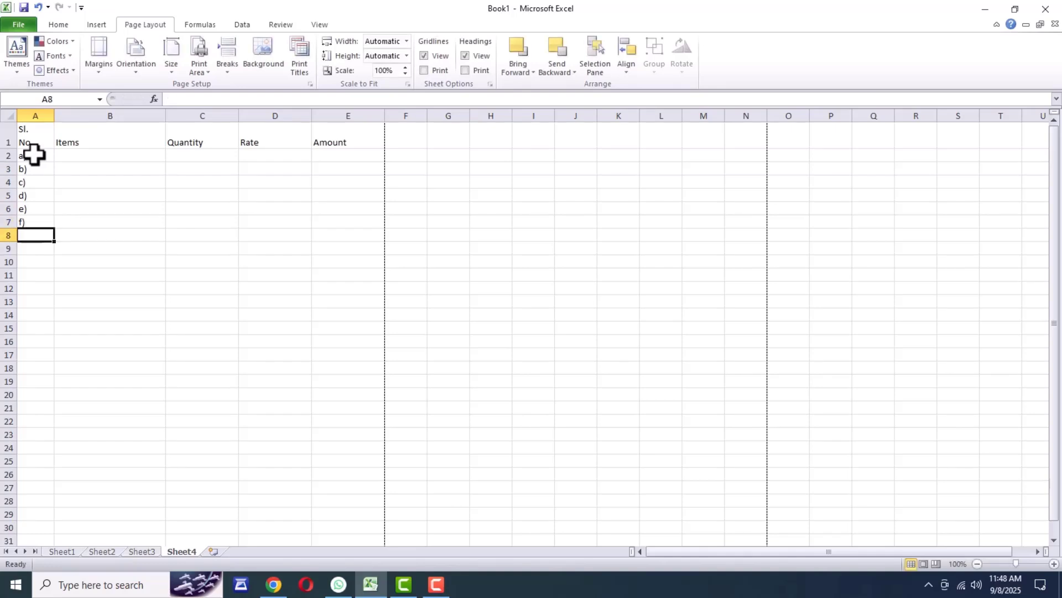
text(i))
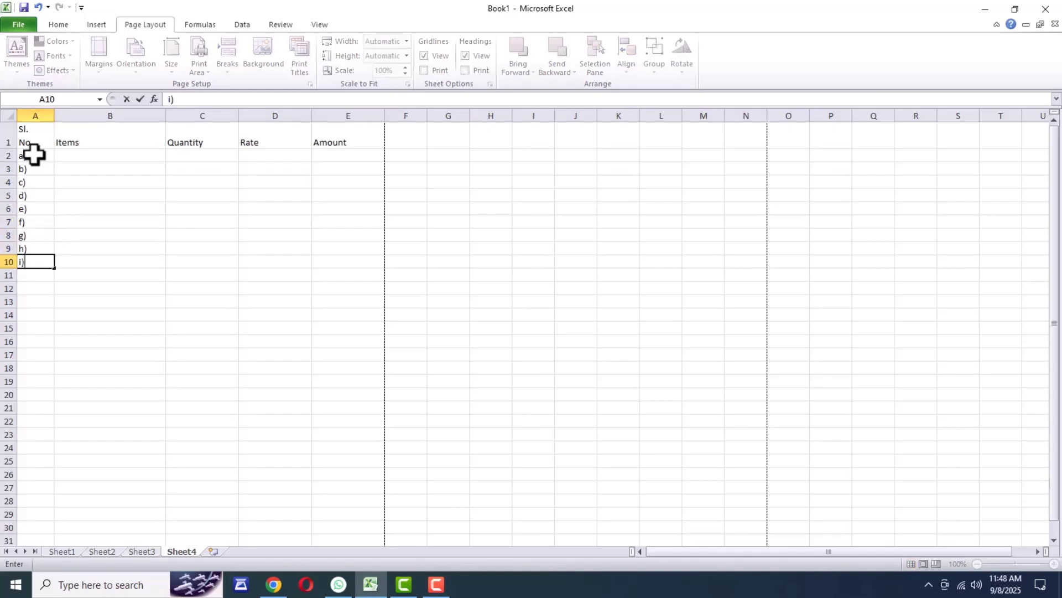
key(Return)
text(j))
click(124, 233)
Enter the items Pen, Pencil, Box, Scale and Note Book in cells B2 to B6.
click(91, 155)
text(Pen)
key(Return)
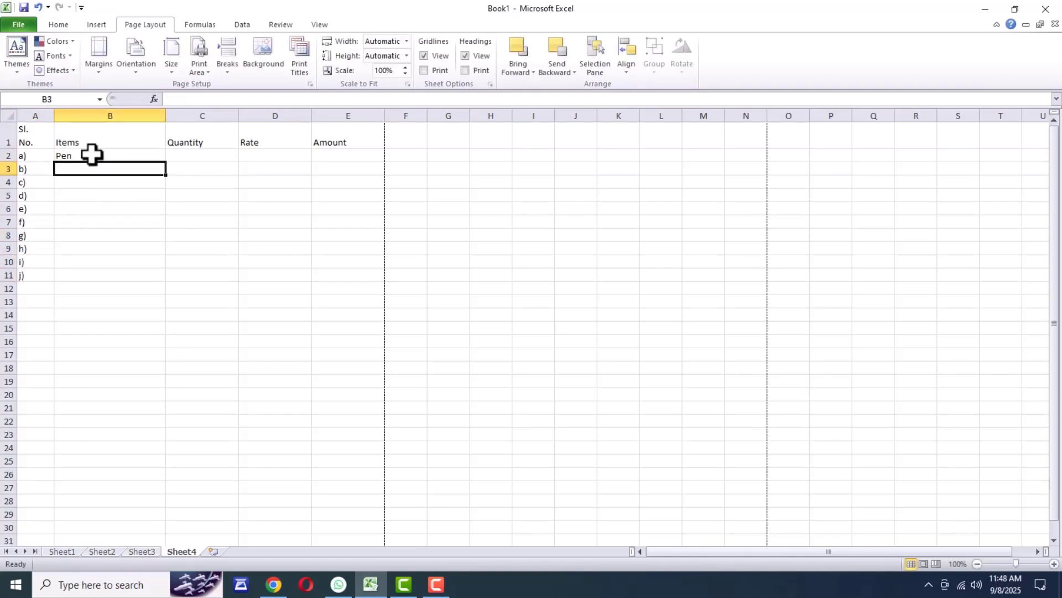
text(Pencil)
key(Return)
text(Box)
key(Return)
text(Scale)
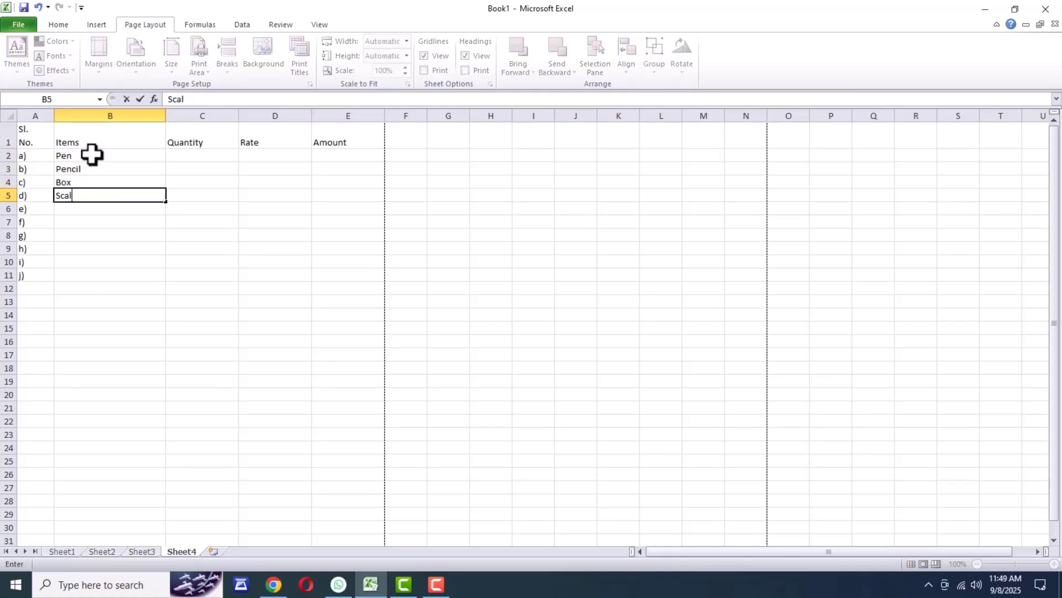
key(Return)
text(Note Book)
key(Return)
Enter the items Bag, School Shoe, T- Shirt, Laptop and Phone in cells B7 to B11.
text(Bag)
key(Return)
text(School Shoe)
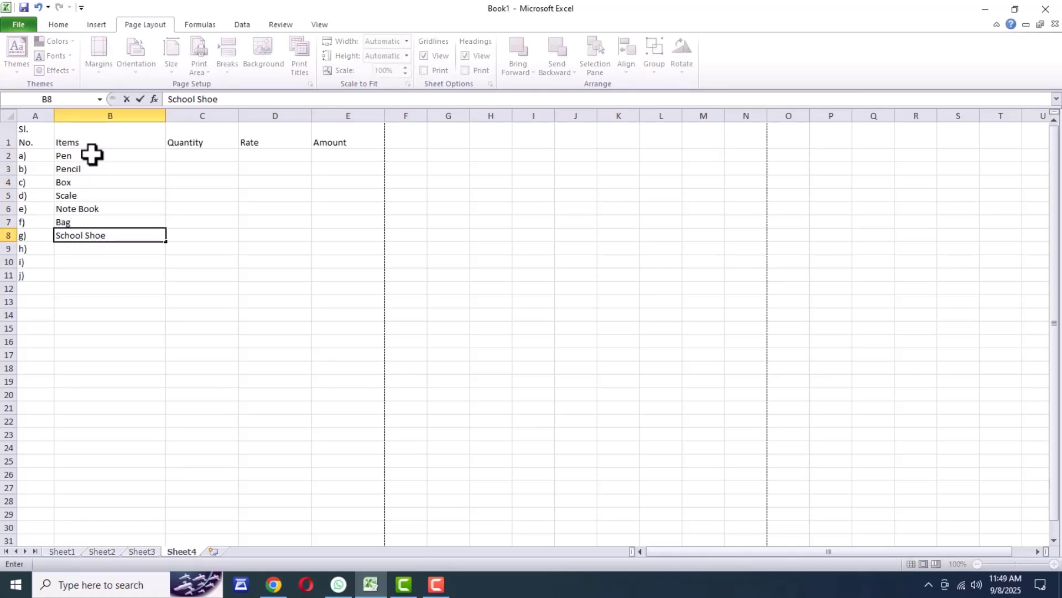
key(Return)
text(T- Shirt)
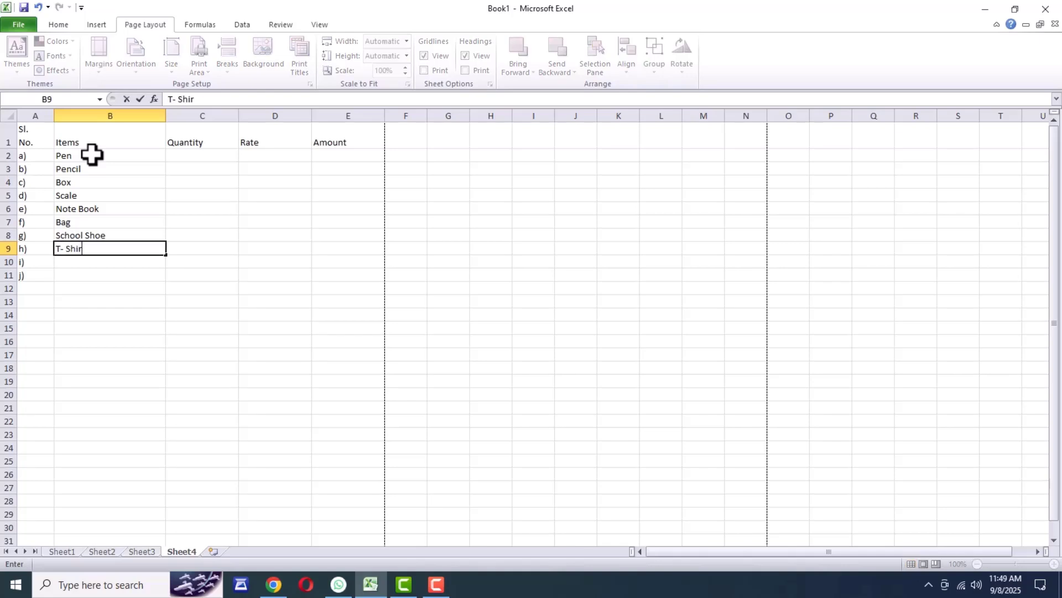
key(Return)
text(Laptop)
key(Return)
text(Phone)
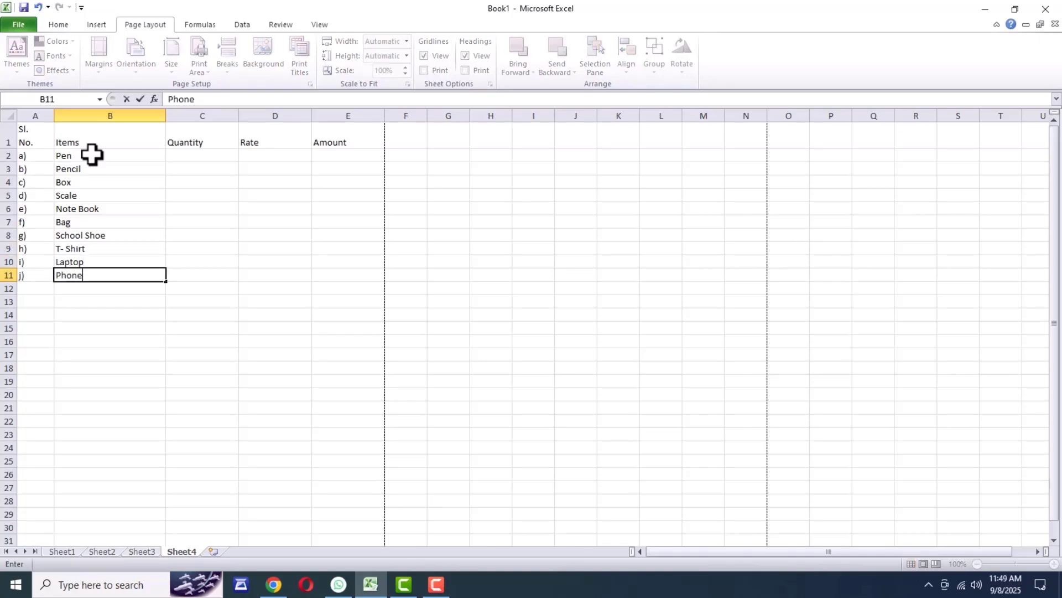
Enter the quantities 5, 3, 7, 8 and 5 in cells C2 to C6.
click(208, 159)
text(5)
key(Return)
text(3)
key(Return)
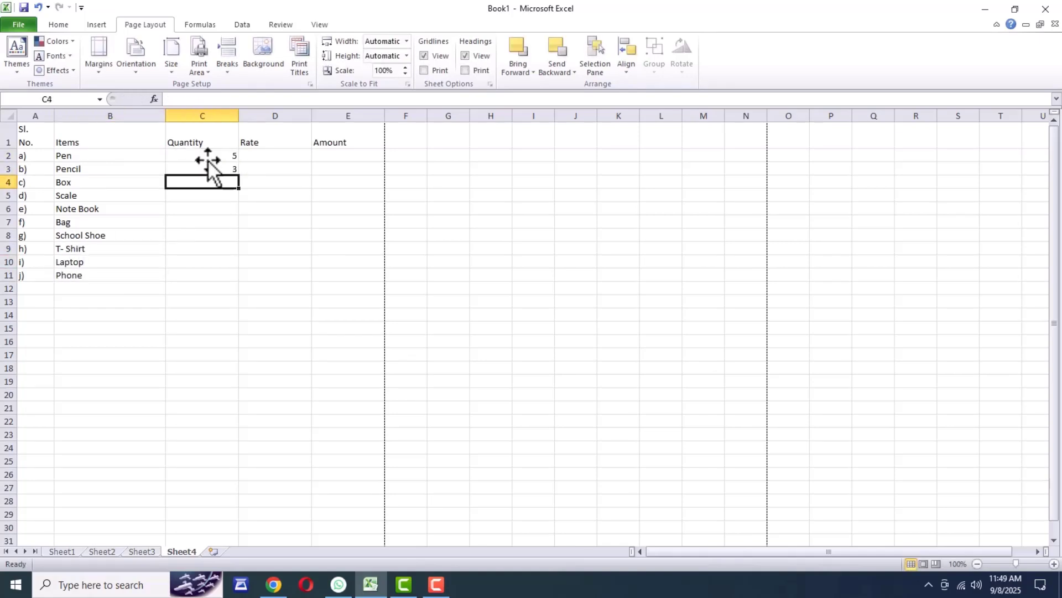
text(7)
key(Return)
text(8)
key(Return)
text(5)
key(Return)
Enter the quantities 2, 2, 6, 5 and 3 in cells C7 to C11.
text(2 2)
key(Return)
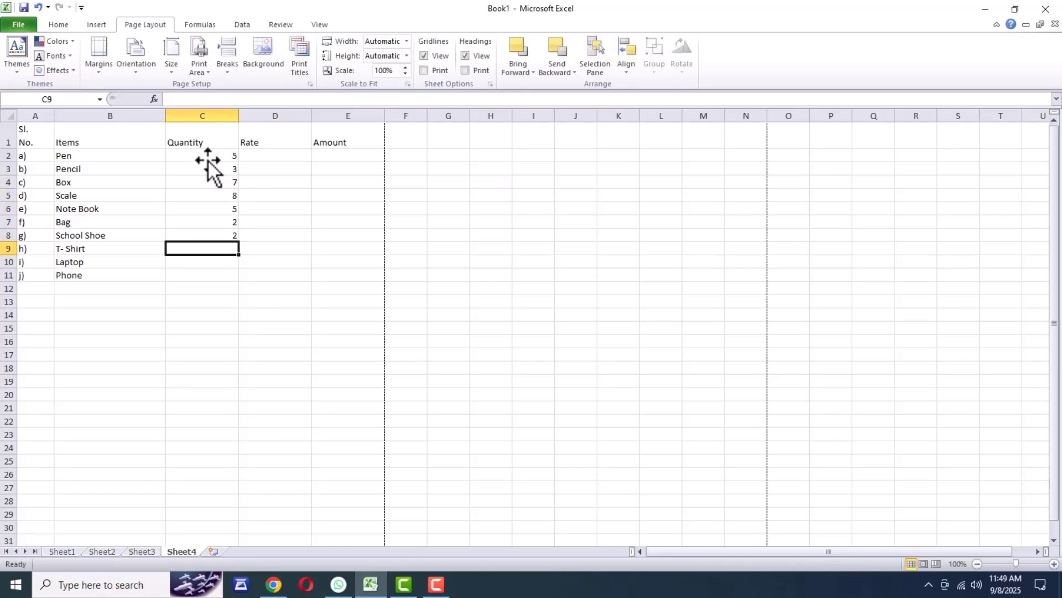
text(6)
key(Return)
text(5)
key(Return)
text(3)
Enter the rates 10, 5, 30, 30 and 30 in cells D2 to D6.
click(294, 155)
text(10)
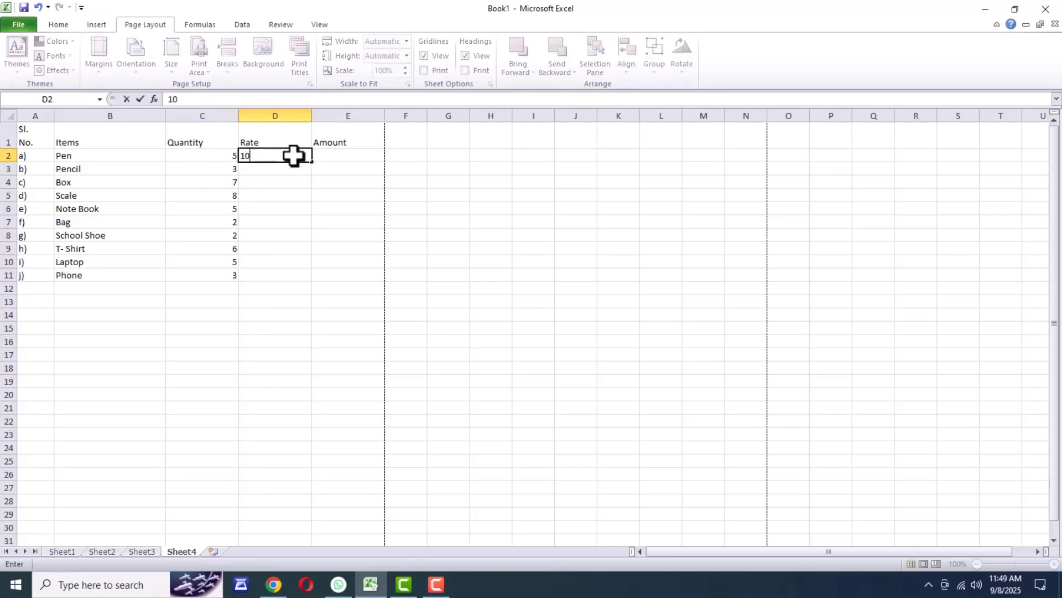
key(Return)
text(5)
key(Return)
text(30)
key(Return)
text(30)
key(Return)
text(30)
key(Return)
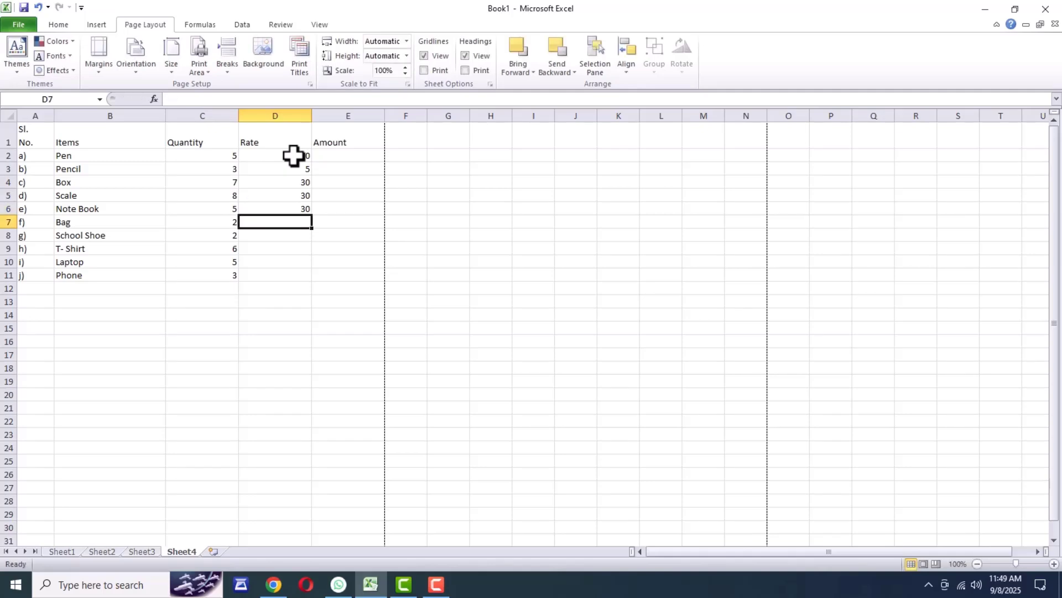
Enter the rates 500, 250, 150, 10000 and 5000 in cells D7 to D11.
text(500)
key(Return)
text(250)
key(Return)
text(150)
key(Return)
text(10000)
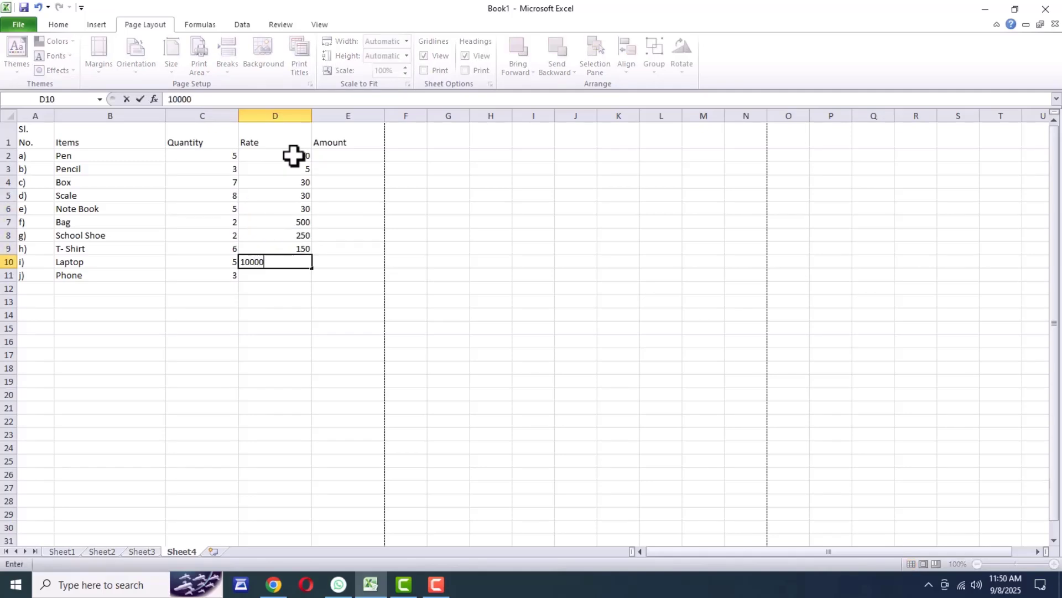
key(Return)
text(5000)
key(Return)
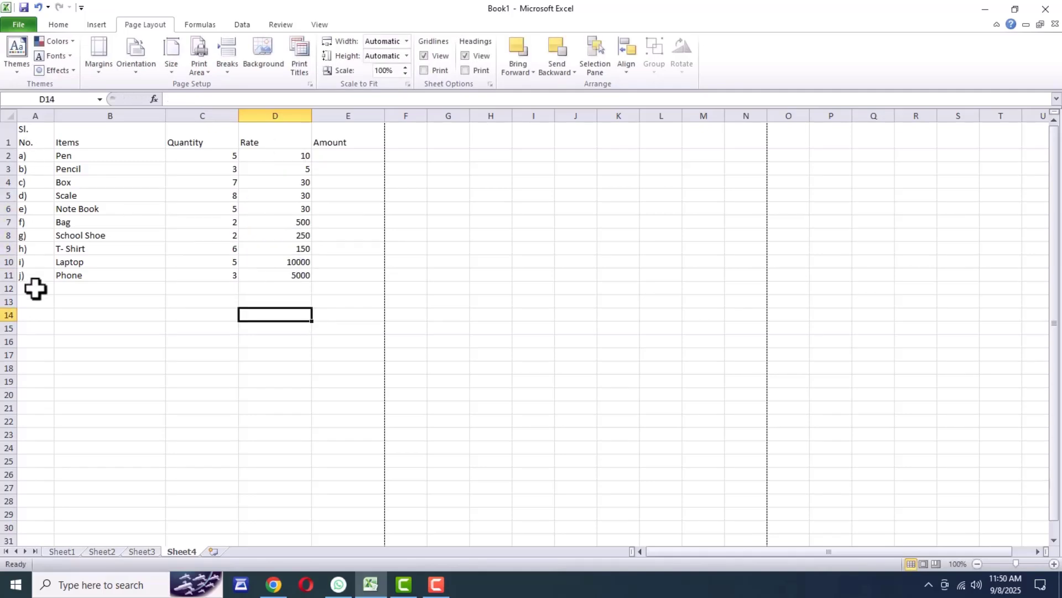
Merge and center A12:D12 and A13:D13, labelling them "Total of Amount" and "Average of Amount".
drag(35, 288, 298, 289)
scroll(297, 64, up, 2)
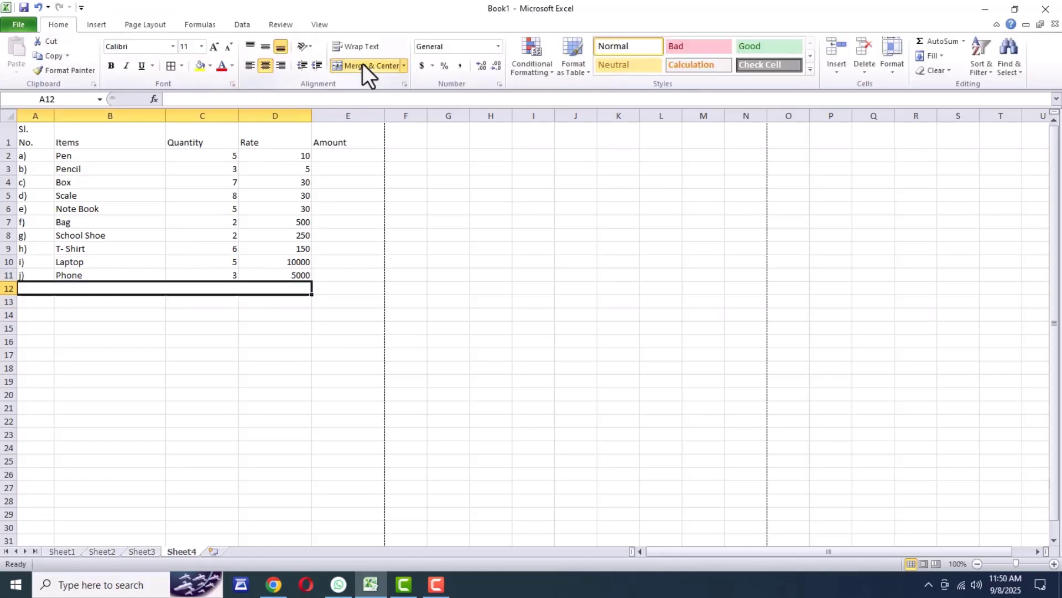
click(363, 63)
text(Total of Amount)
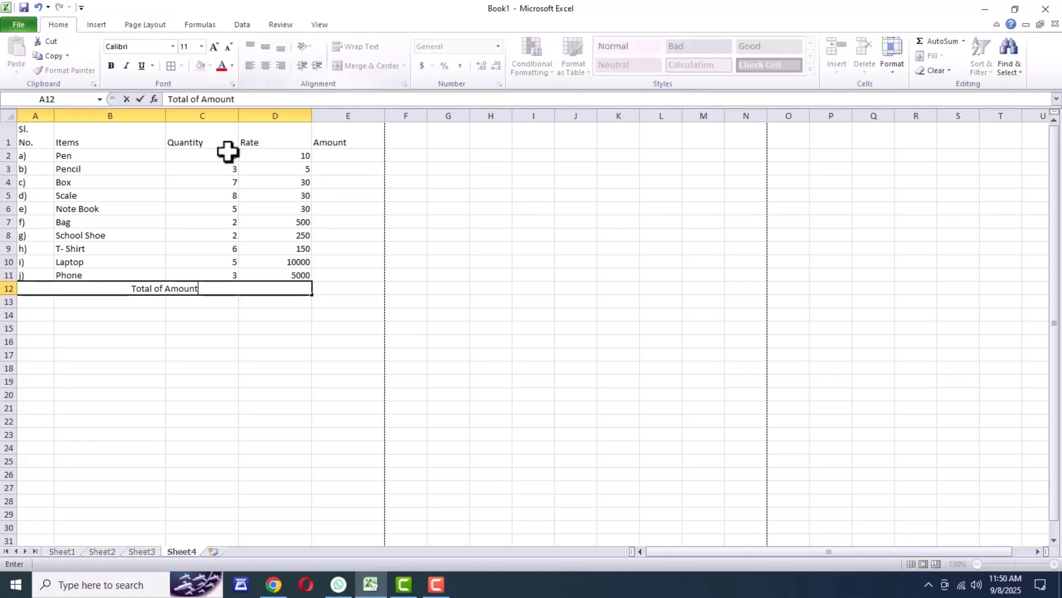
drag(36, 302, 277, 299)
click(363, 65)
text(Average of Amount)
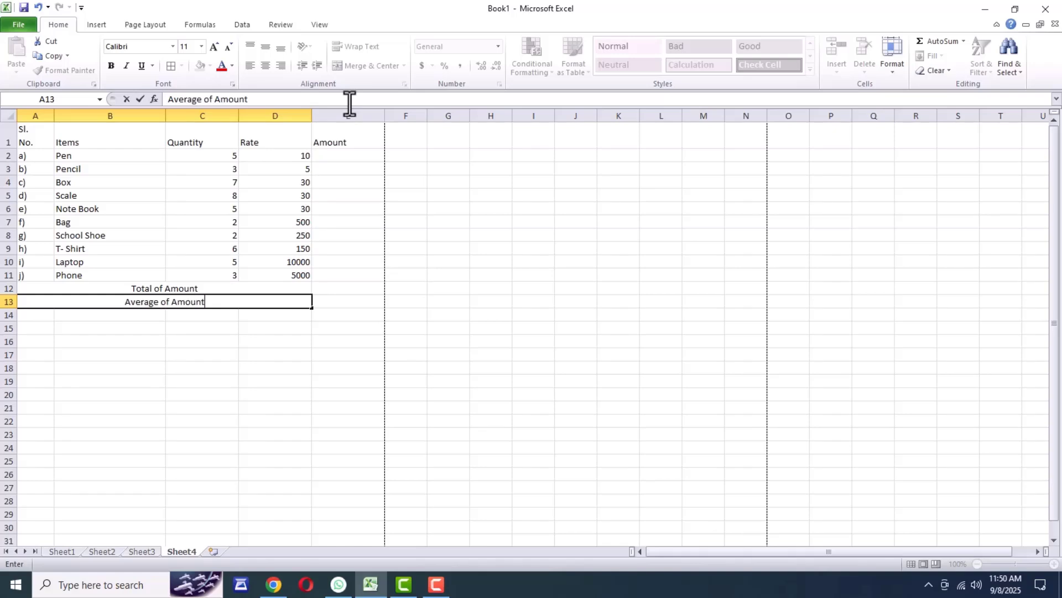
Merge and center A14:D14 and label it "Maximum of Quantity".
drag(36, 315, 276, 315)
click(363, 65)
text(Maximum of Rate)
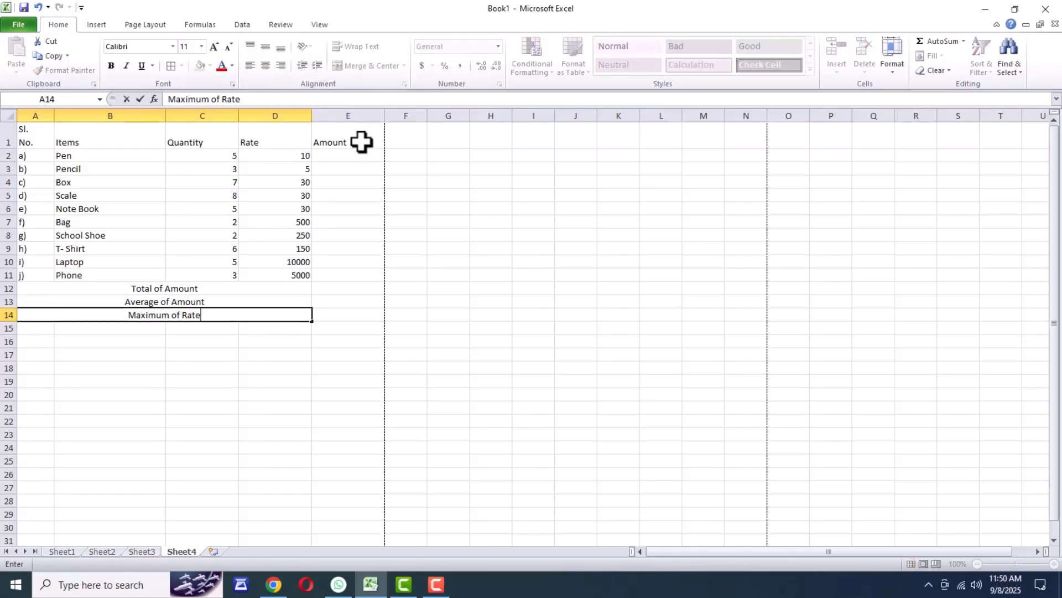
key(BackSpace)
key(BackSpace)
key(BackSpace)
key(BackSpace)
text(Quantity)
Merge and center A15:D15 and A16:D16, labelling them "Minimum of Rate" and "No. Of Items".
drag(34, 332, 277, 328)
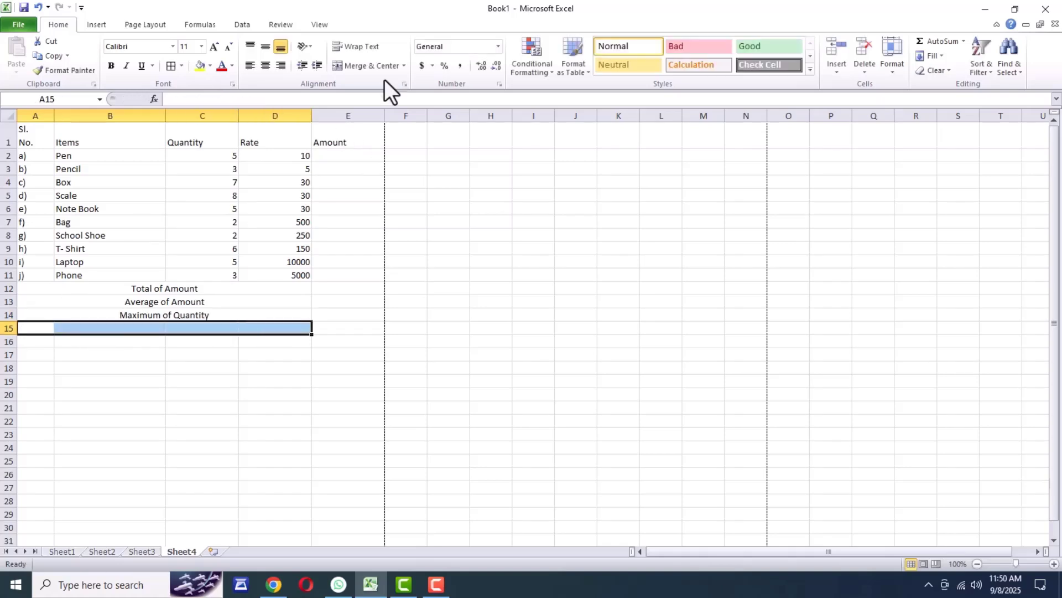
click(363, 65)
text(Minimum of Rate)
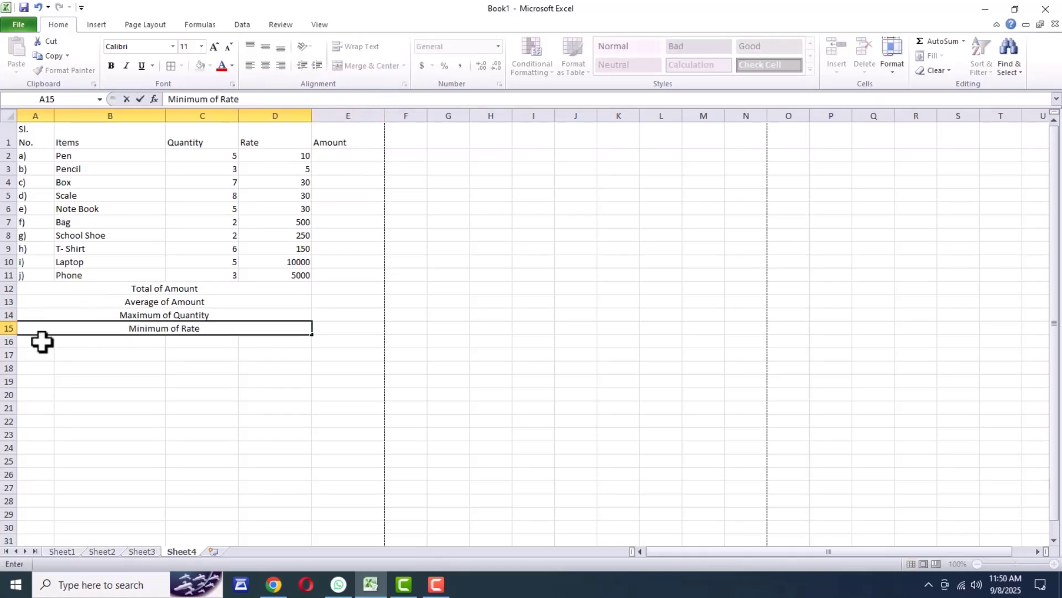
drag(42, 342, 277, 342)
click(364, 67)
text(No. Of Items)
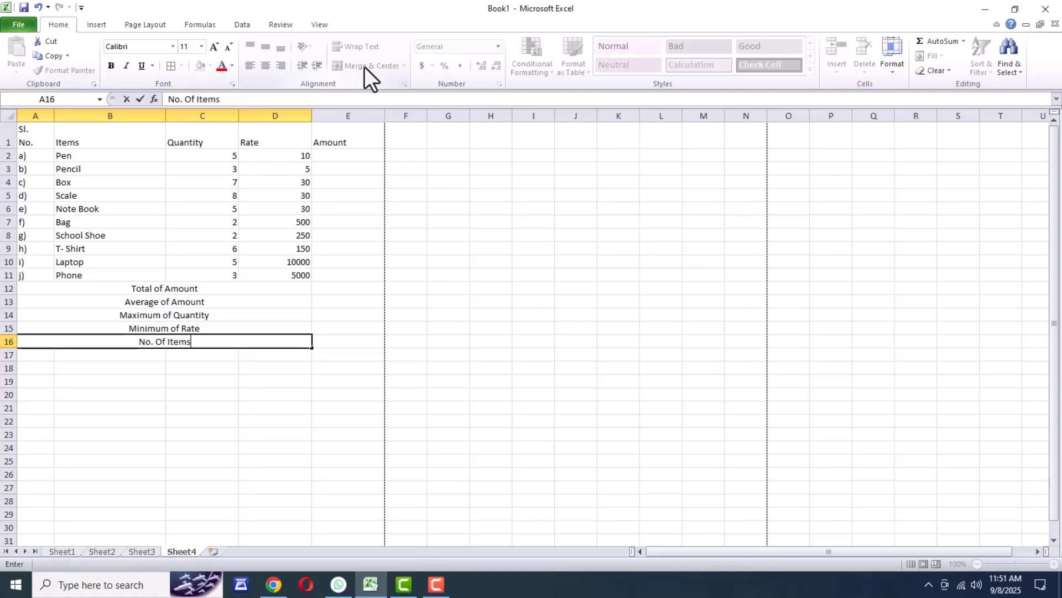
click(337, 379)
Apply all borders to the table range A1:E16.
drag(34, 136, 354, 343)
click(182, 65)
click(204, 171)
click(194, 380)
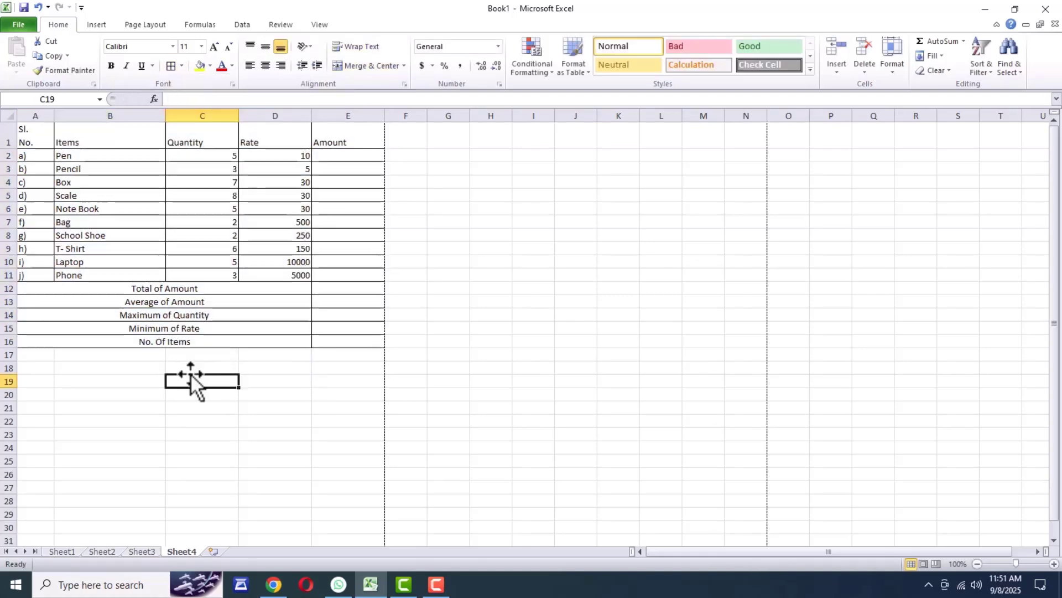
Left-align the summary labels in rows 12 to 16 with an indent and center the serial letters in A2:A11.
drag(34, 288, 277, 341)
click(317, 65)
drag(39, 156, 41, 275)
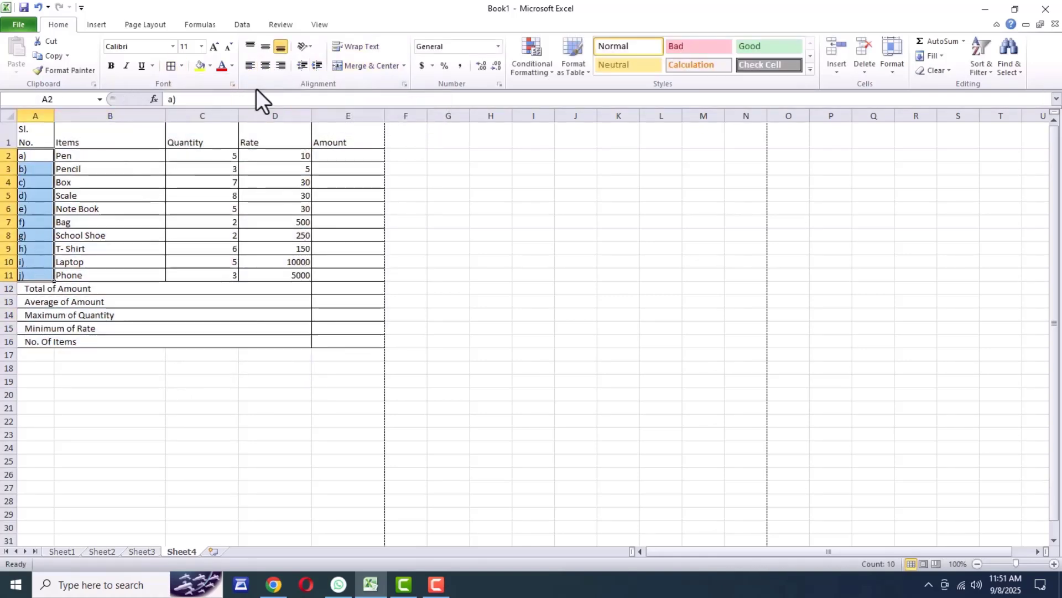
click(266, 66)
Indent the item names in B2:B11 and right-align the quantities and rates in C2:D11 with an indent.
drag(128, 155, 130, 271)
click(317, 65)
drag(218, 155, 291, 273)
click(281, 67)
click(317, 65)
Center the header cells A1:E1 both horizontally and vertically.
drag(34, 135, 348, 136)
click(266, 66)
click(265, 46)
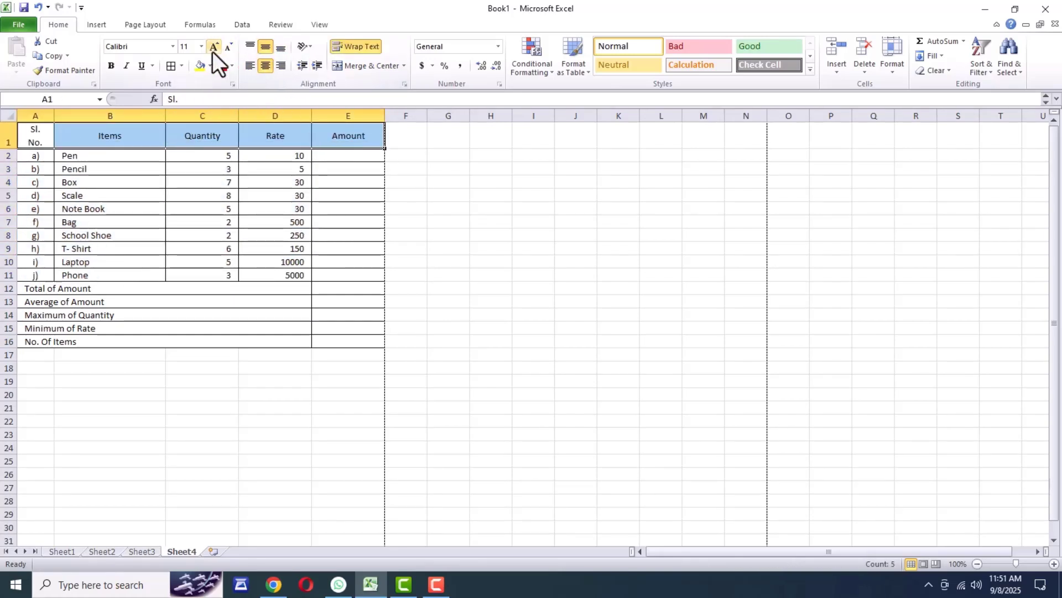
click(202, 381)
Increase the height of the header row and enlarge rows 2 to 16 equally.
drag(11, 149, 12, 156)
drag(8, 163, 11, 352)
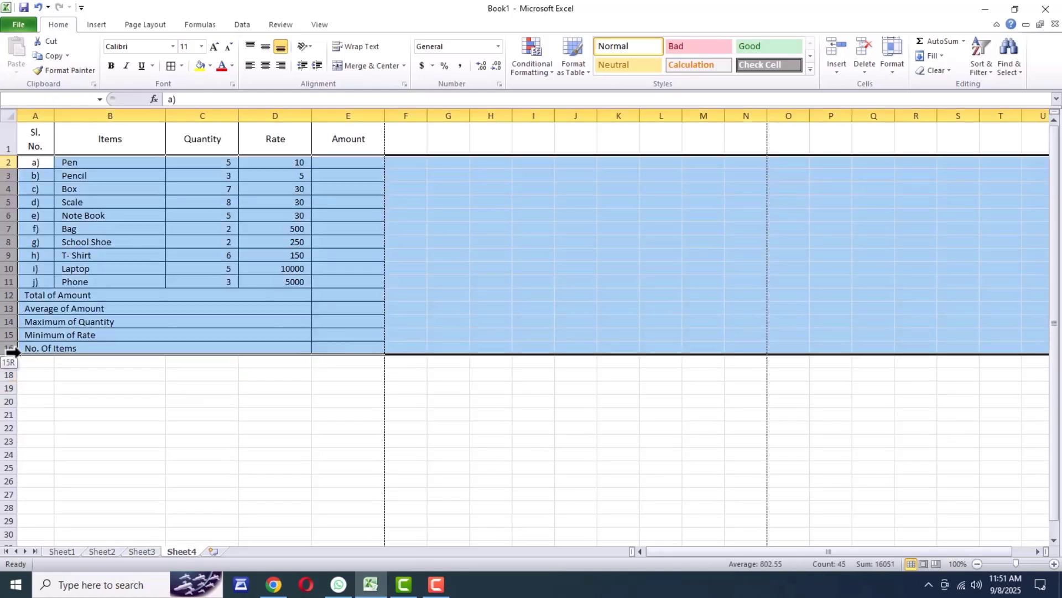
drag(11, 301, 11, 306)
drag(113, 476, 112, 466)
Make the header row A1:E1 bold and set the font of the whole table to Times New Roman.
drag(35, 140, 339, 142)
key(ctrl+b)
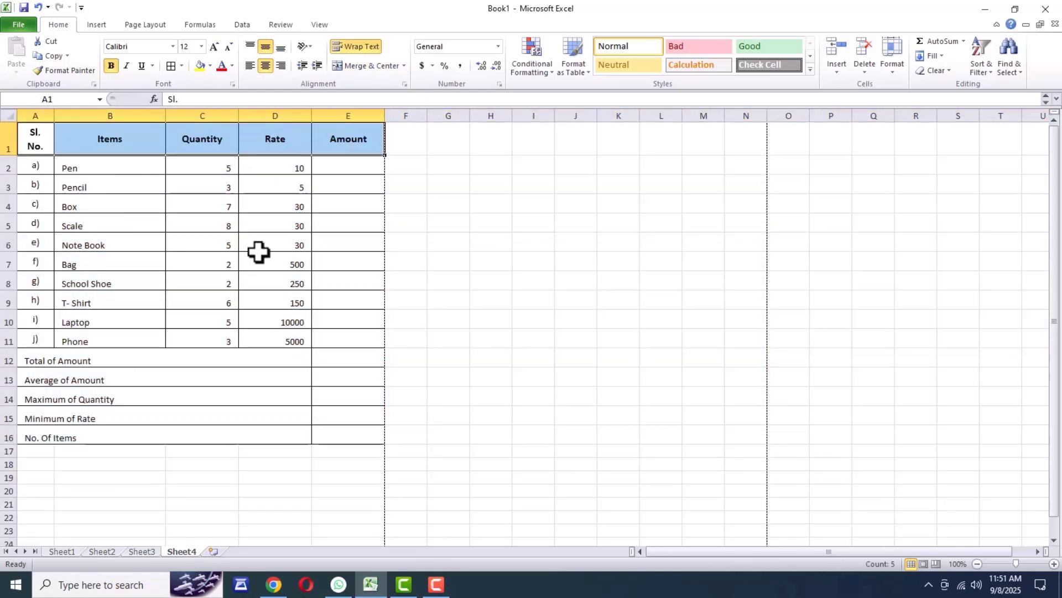
drag(35, 140, 329, 434)
click(139, 48)
text(Ti)
key(Return)
click(255, 479)
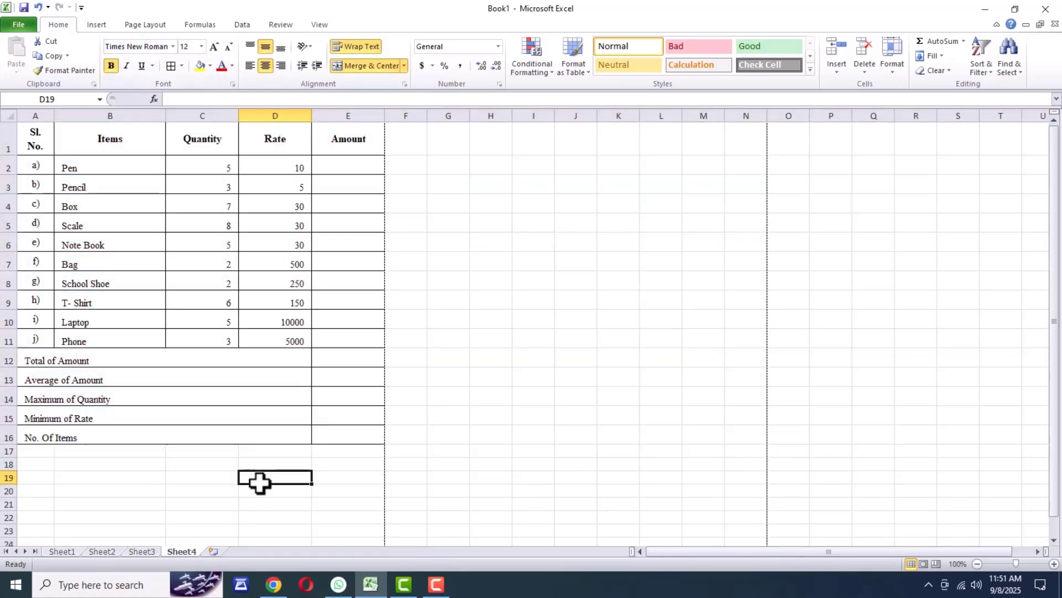
click(335, 503)
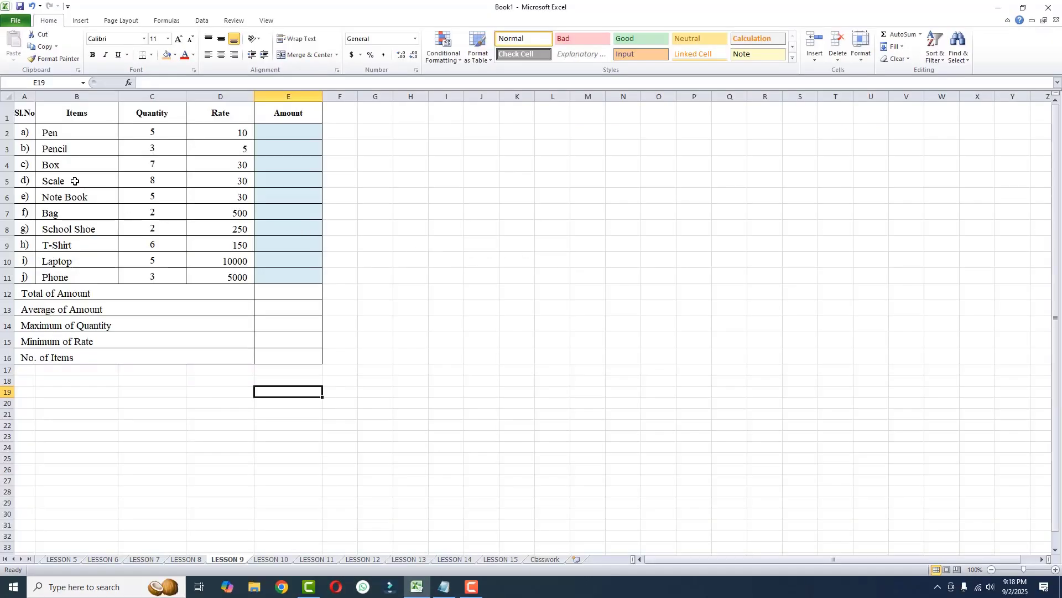
On the LESSON 9 sheet, split the A1 heading into "Sl." and "No" on two lines and make row 1 taller.
click(22, 113)
double_click(24, 113)
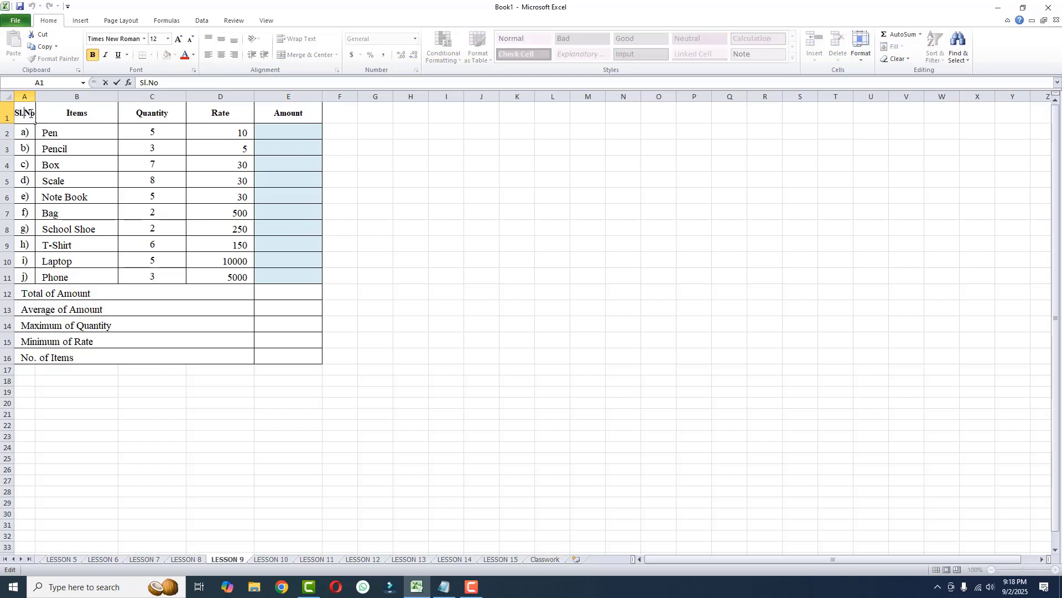
key(alt+Return)
click(114, 447)
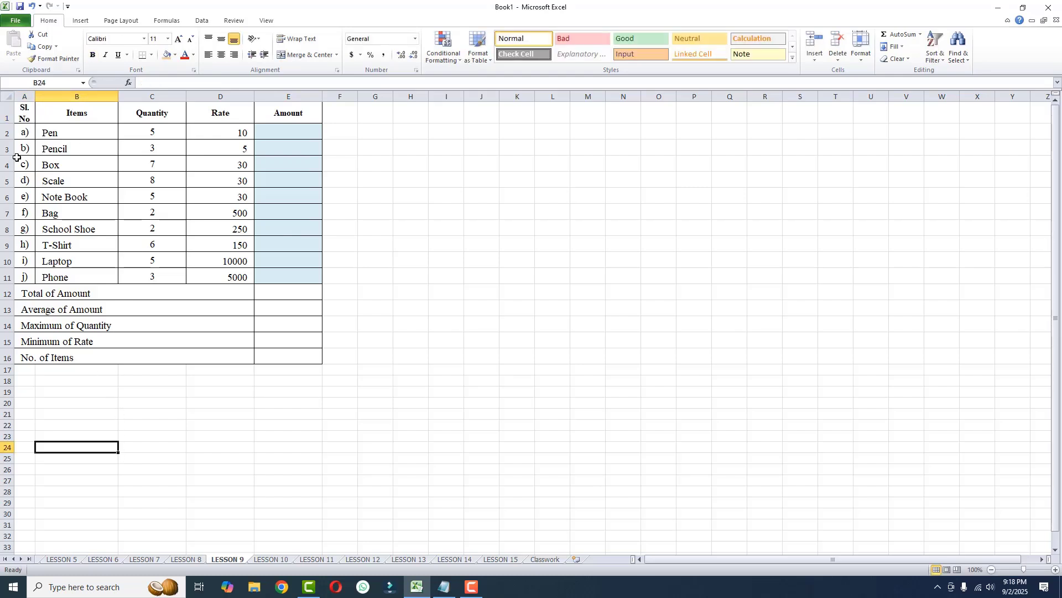
drag(12, 123, 13, 133)
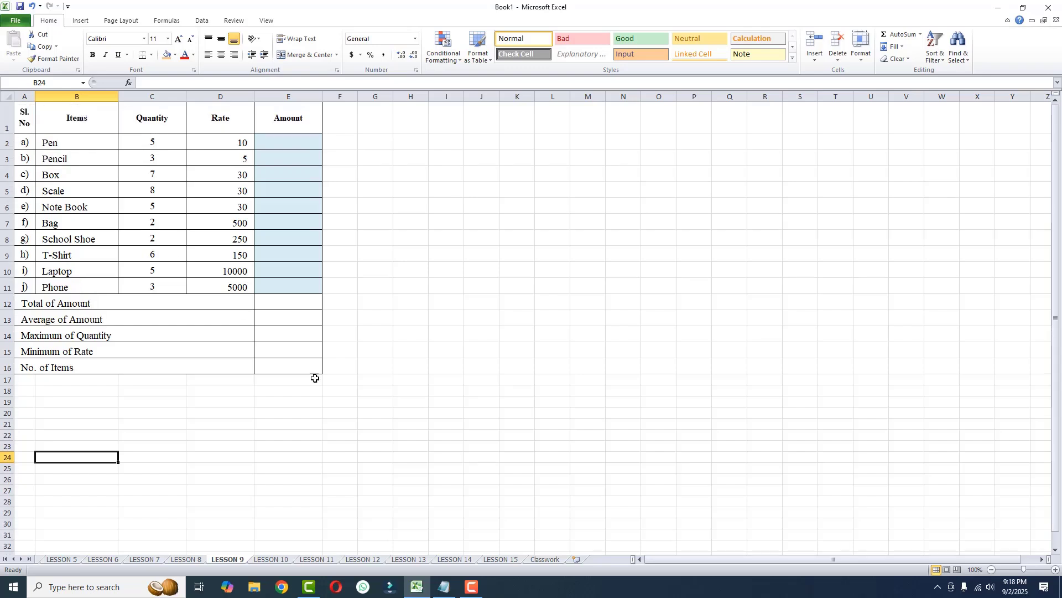
Calculate the Pen amount in E2 as quantity times rate with the formula =C2*D2.
drag(421, 374, 418, 377)
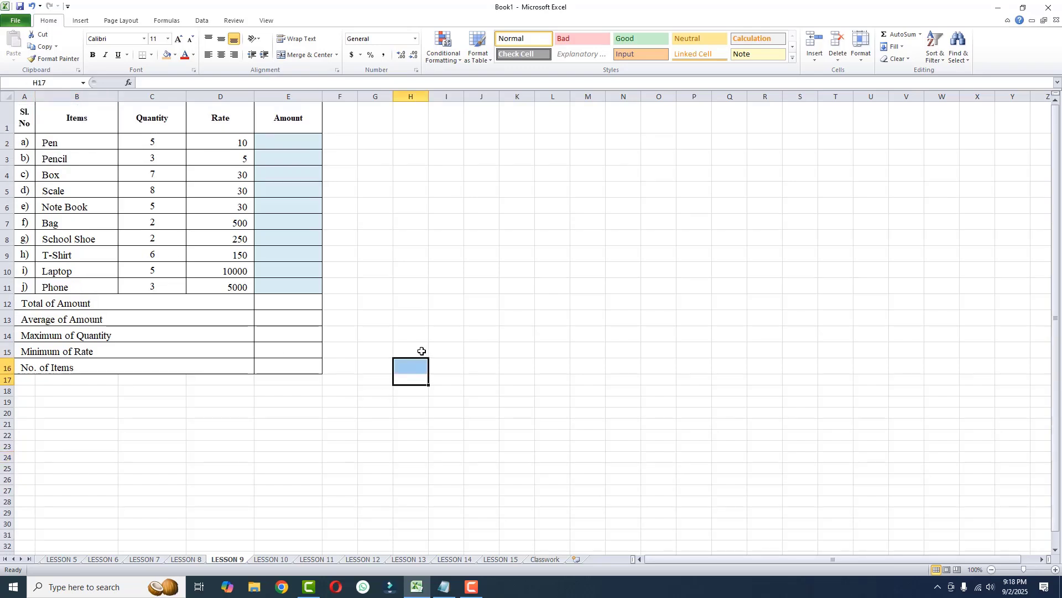
click(287, 145)
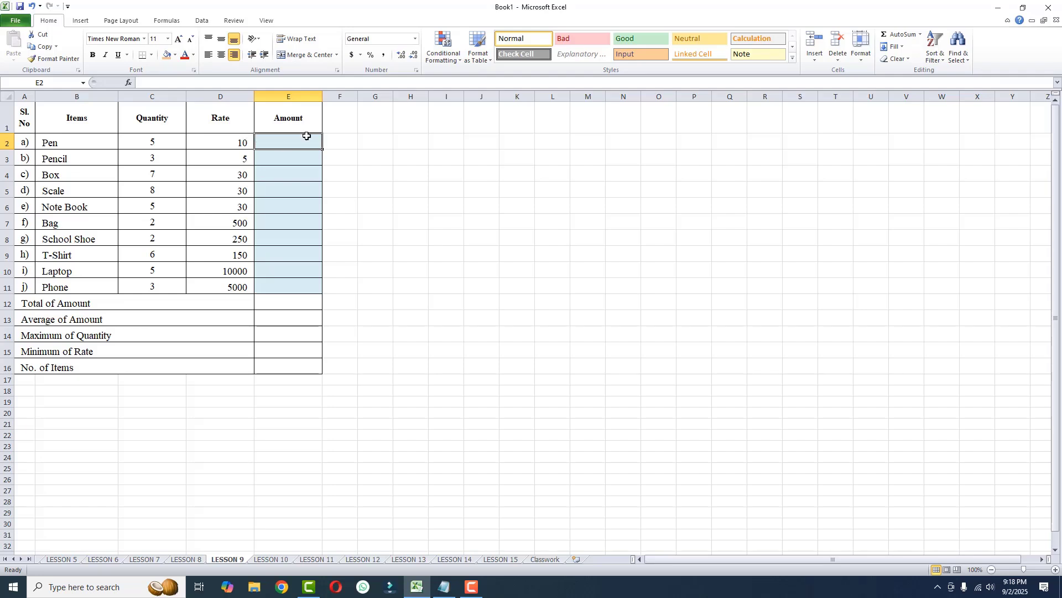
text(=)
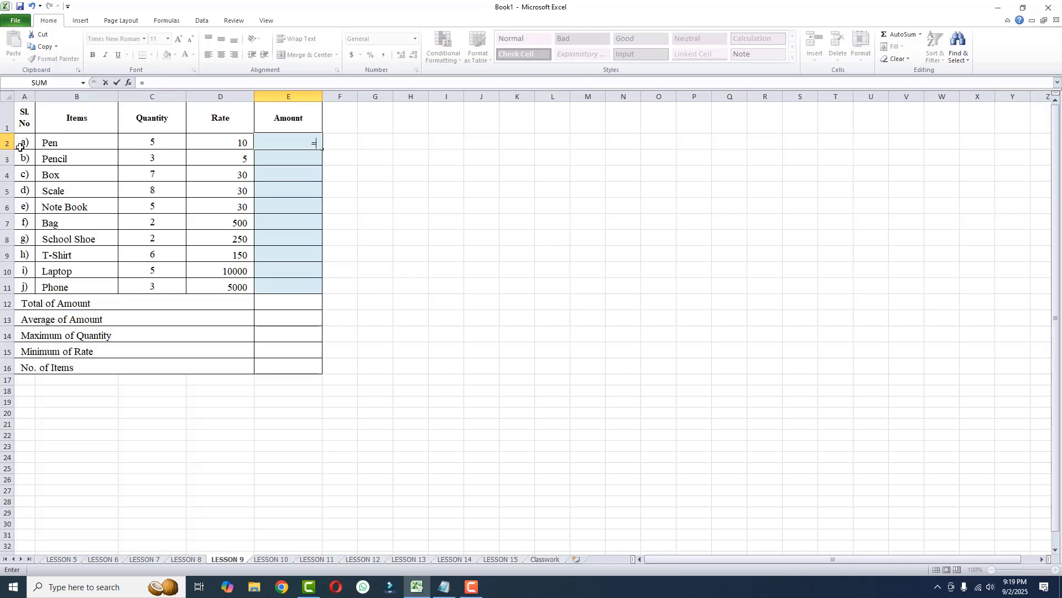
text(C2)
text(*D2)
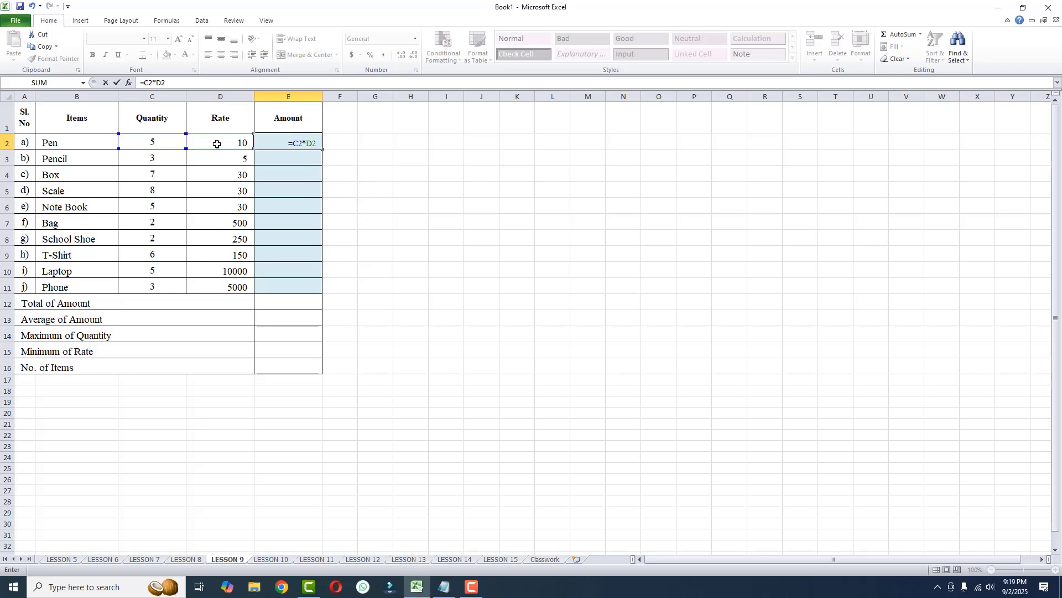
key(Return)
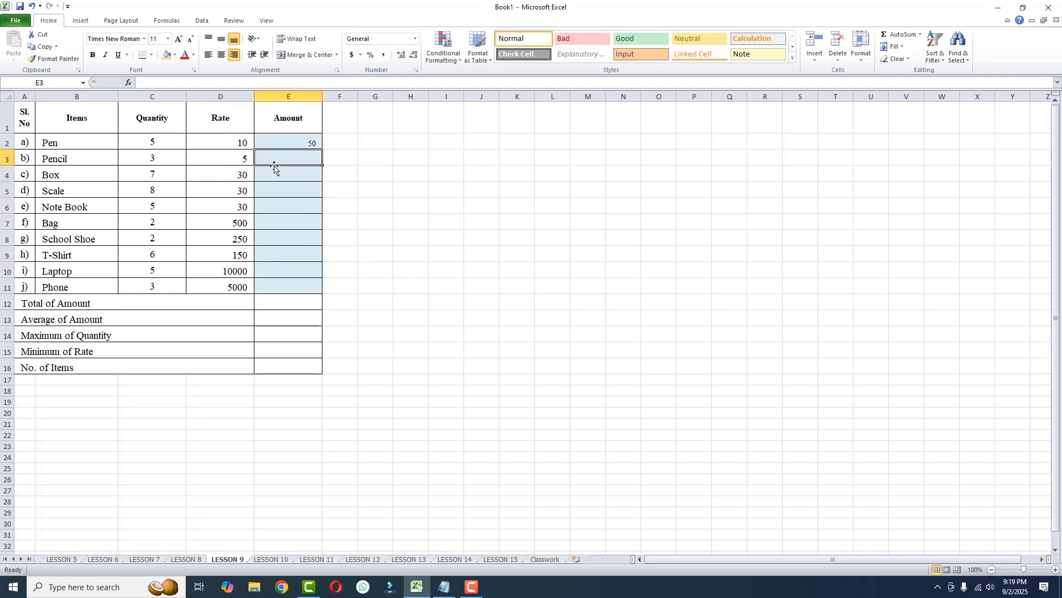
Calculate the Pencil amount in E3 with =C3*D3 and fill the formula down the Amount column through E11.
text(=)
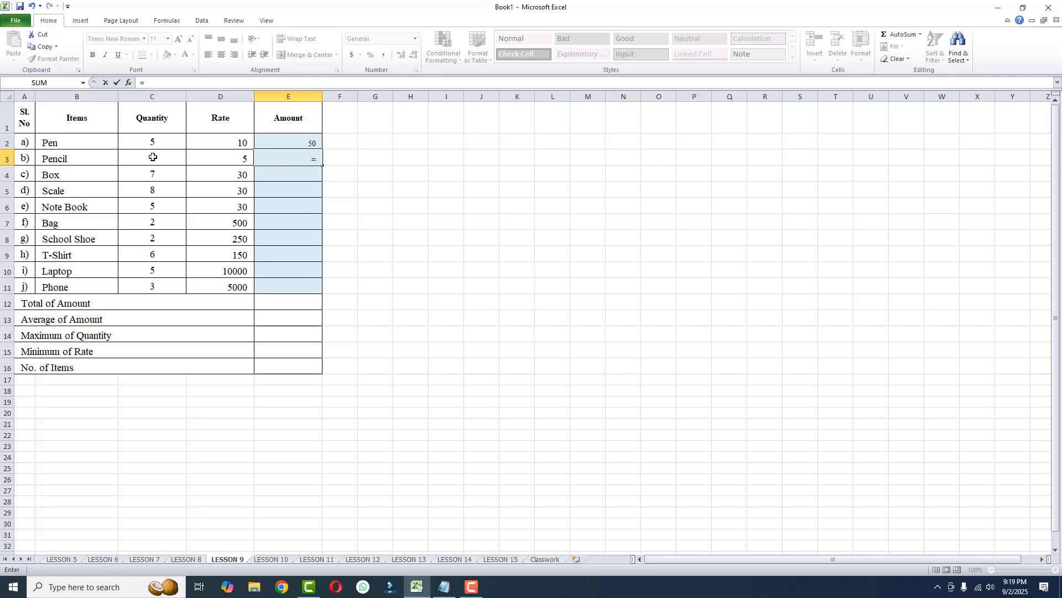
text(C3*D3)
key(Return)
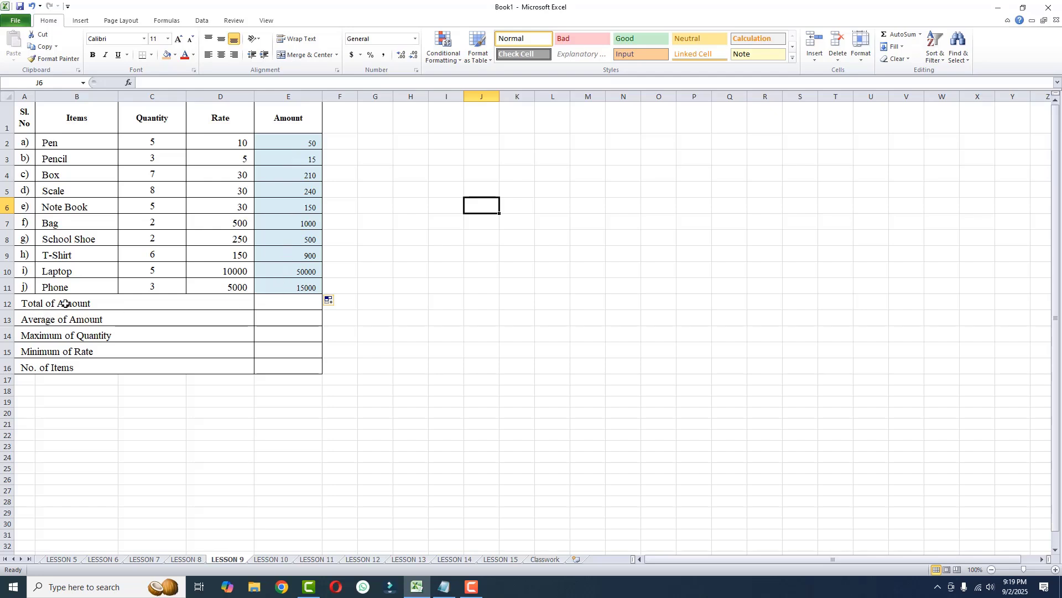
Calculate the Total of Amount in E12 with the formula =SUM(E2:E11).
click(261, 305)
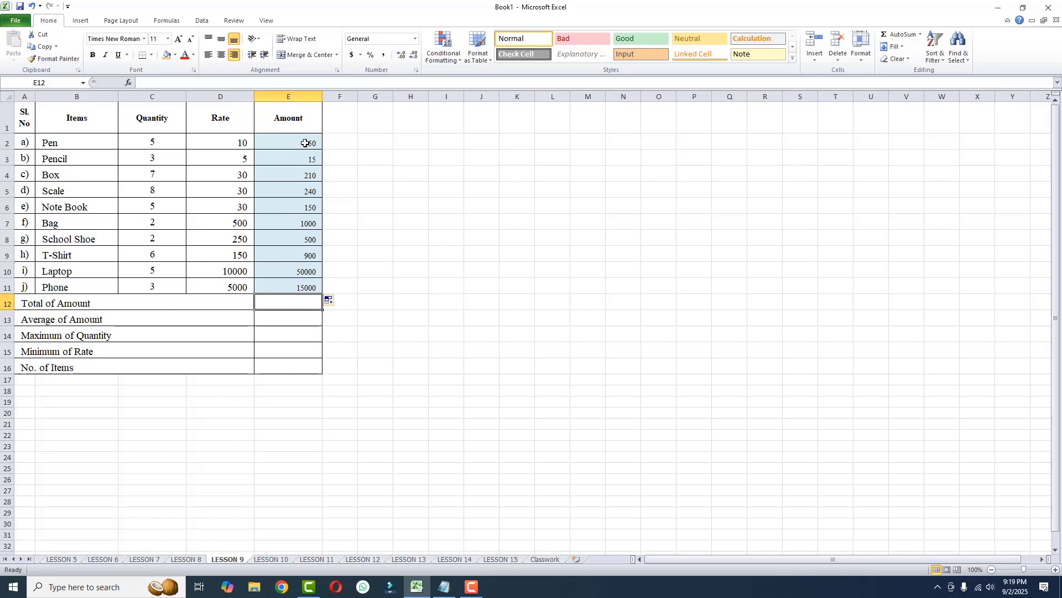
drag(290, 141, 293, 282)
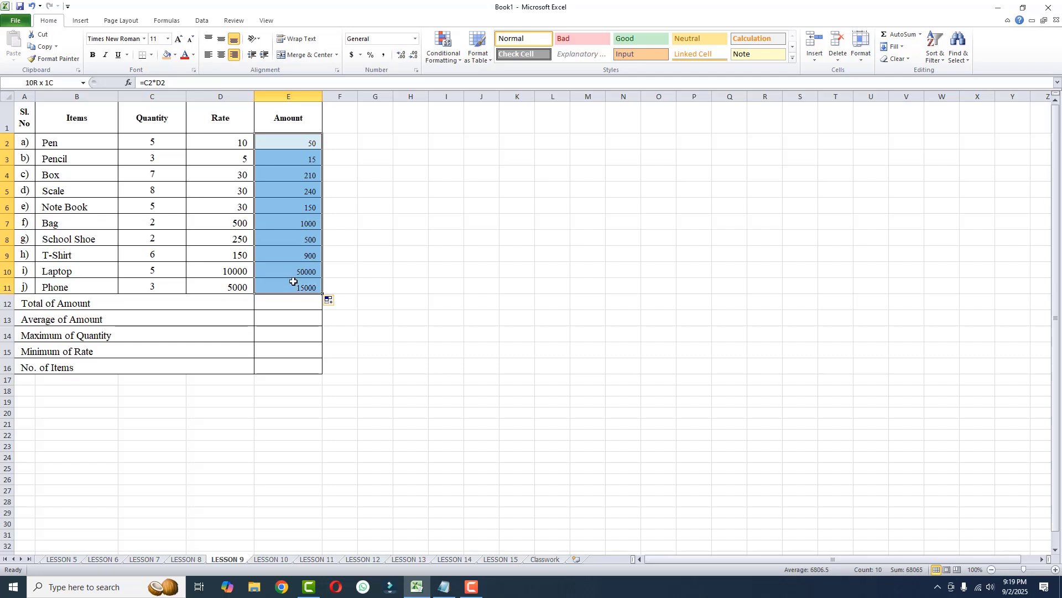
click(410, 253)
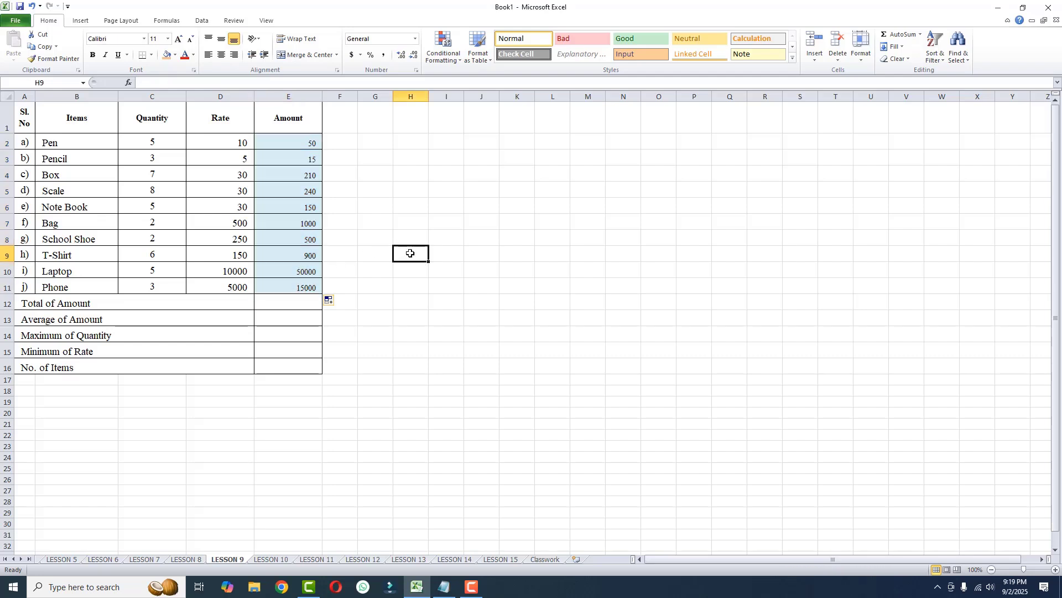
click(299, 305)
text(=SUM)
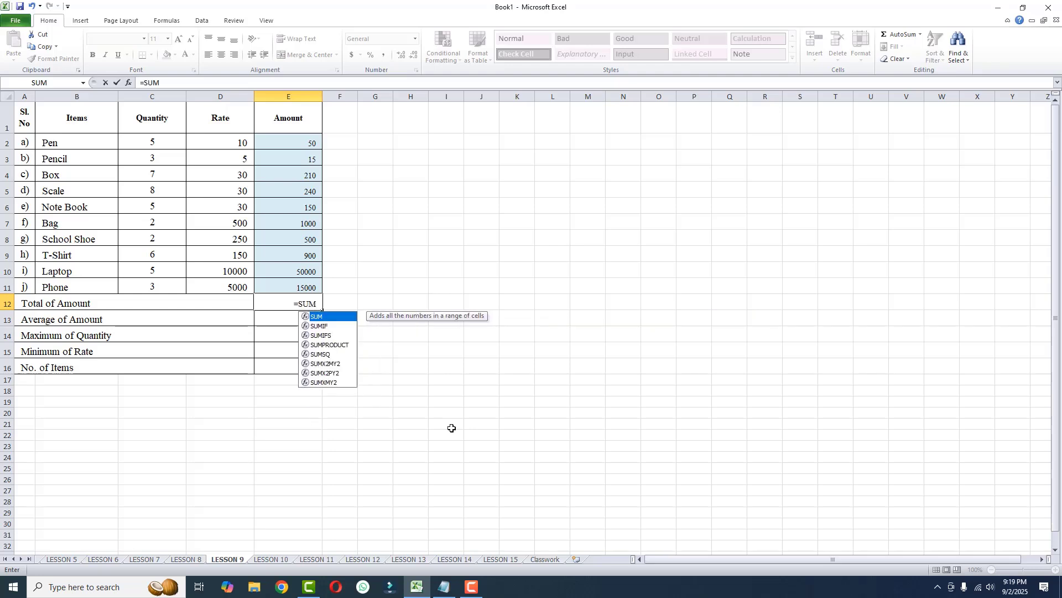
text(()
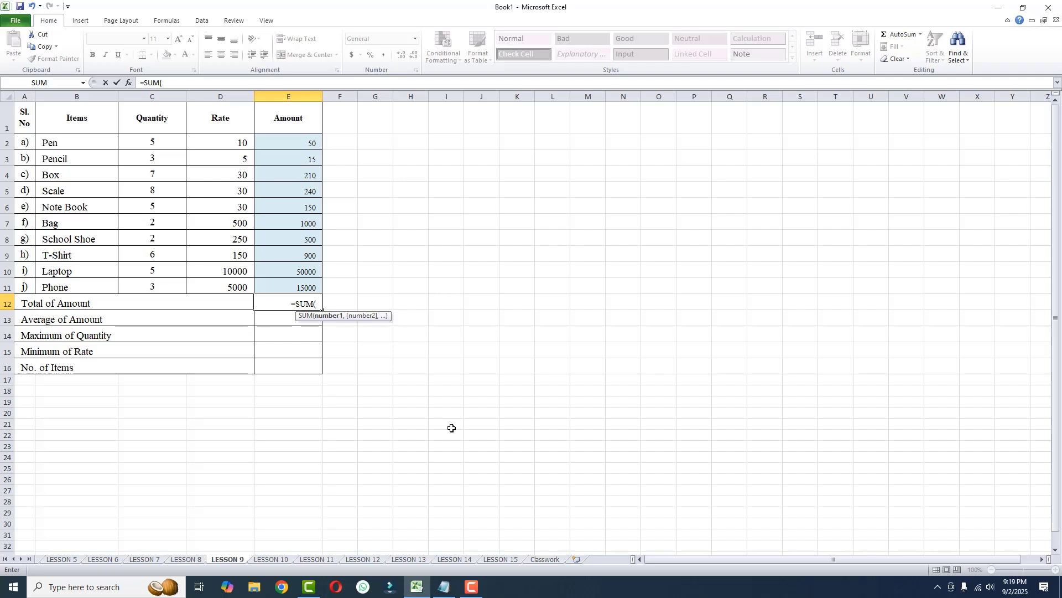
text(E2)
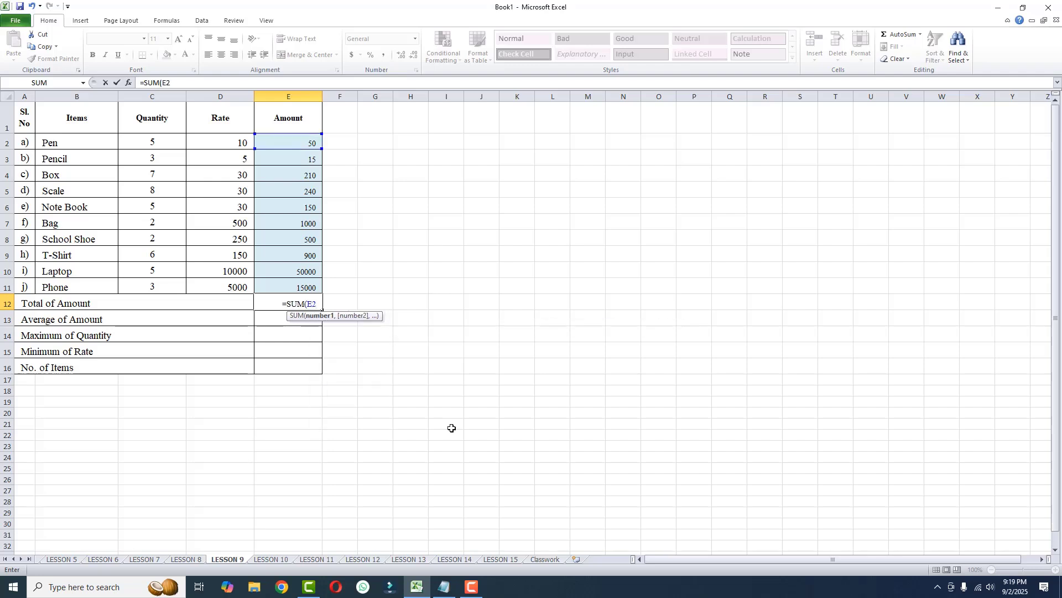
text(:E)
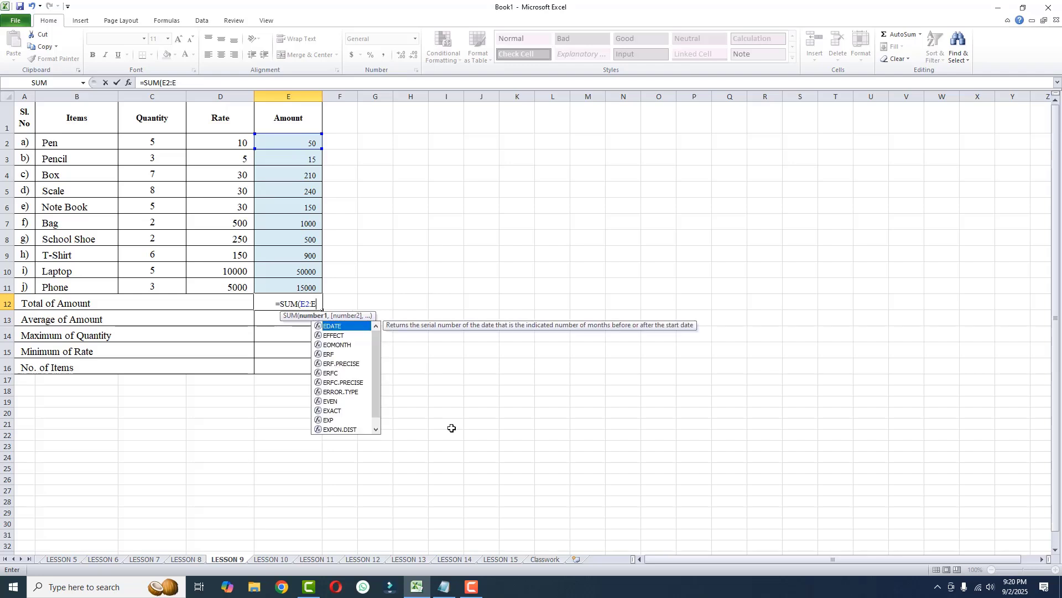
text(11))
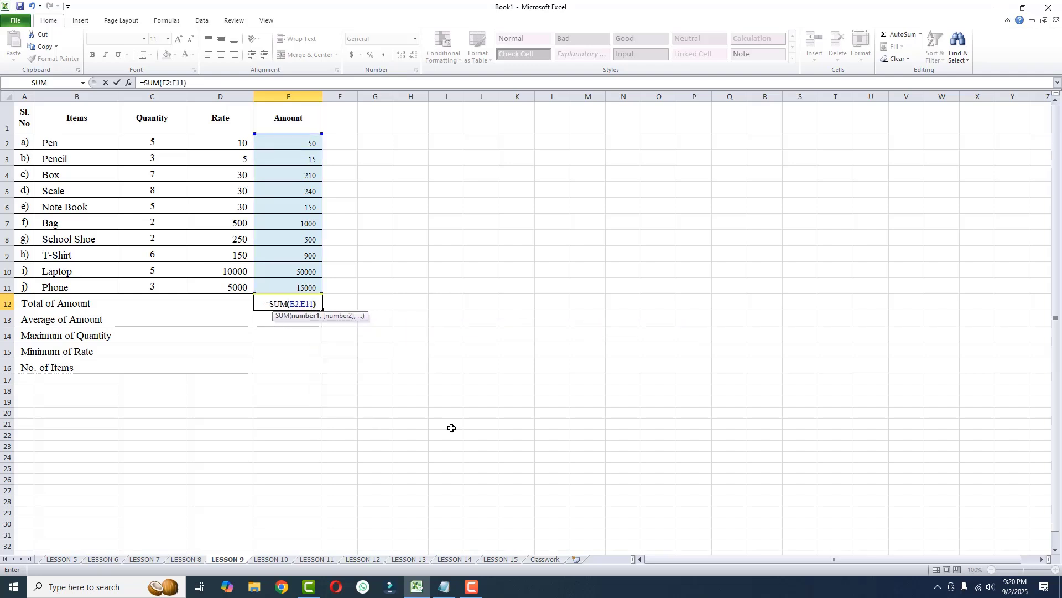
key(Return)
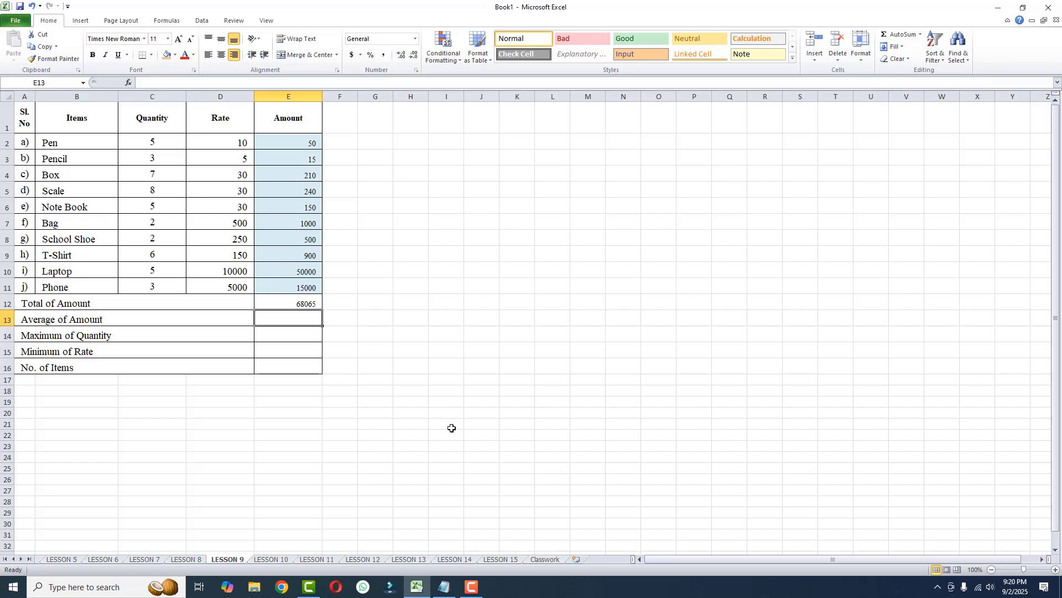
Calculate the Average of Amount in E13 with the formula =AVERAGE(E2:E11).
text(=)
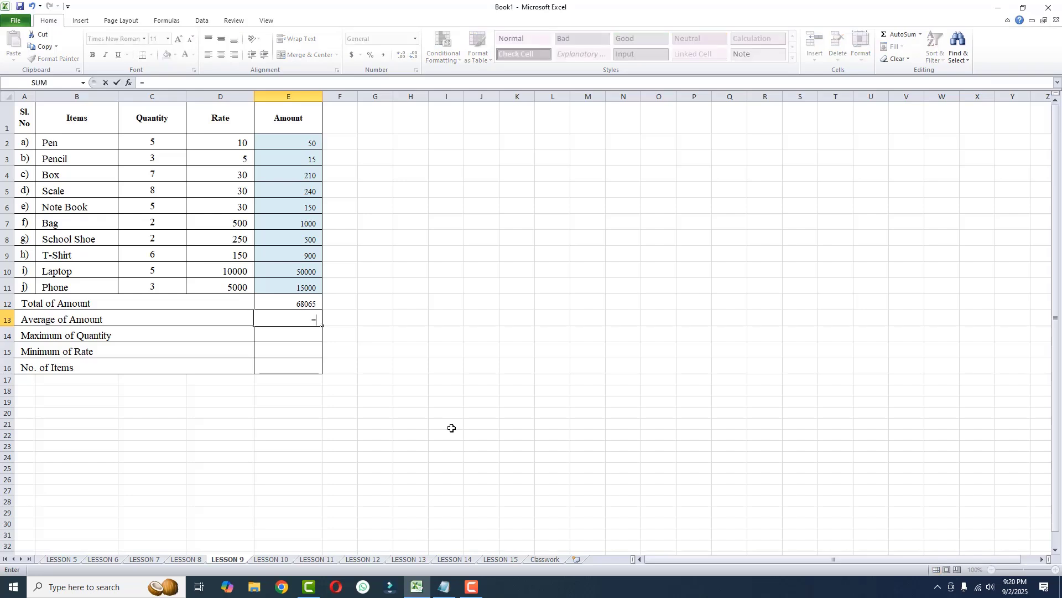
text(AVER)
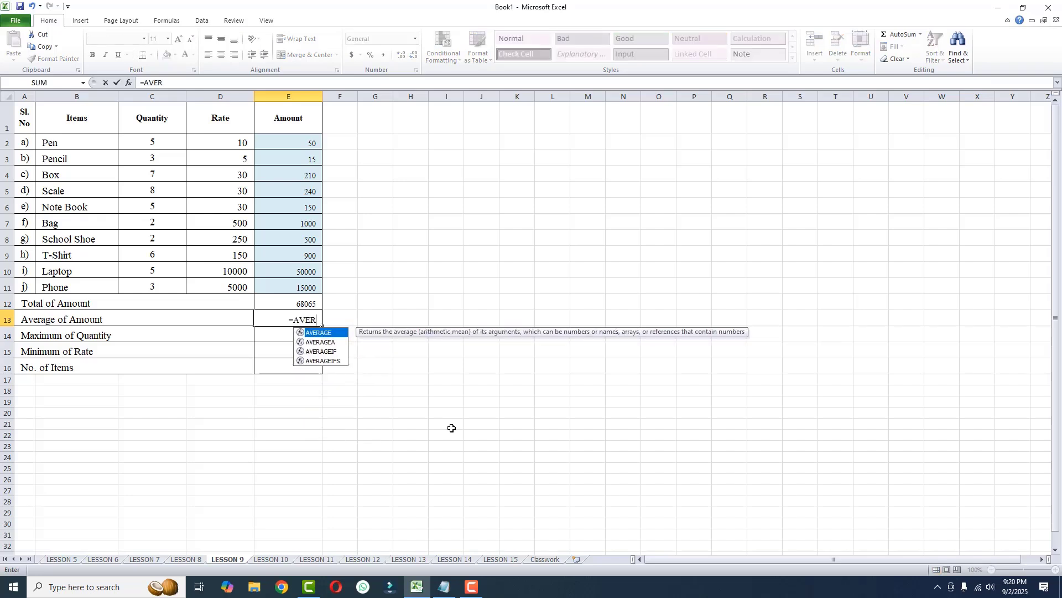
text(AGE)
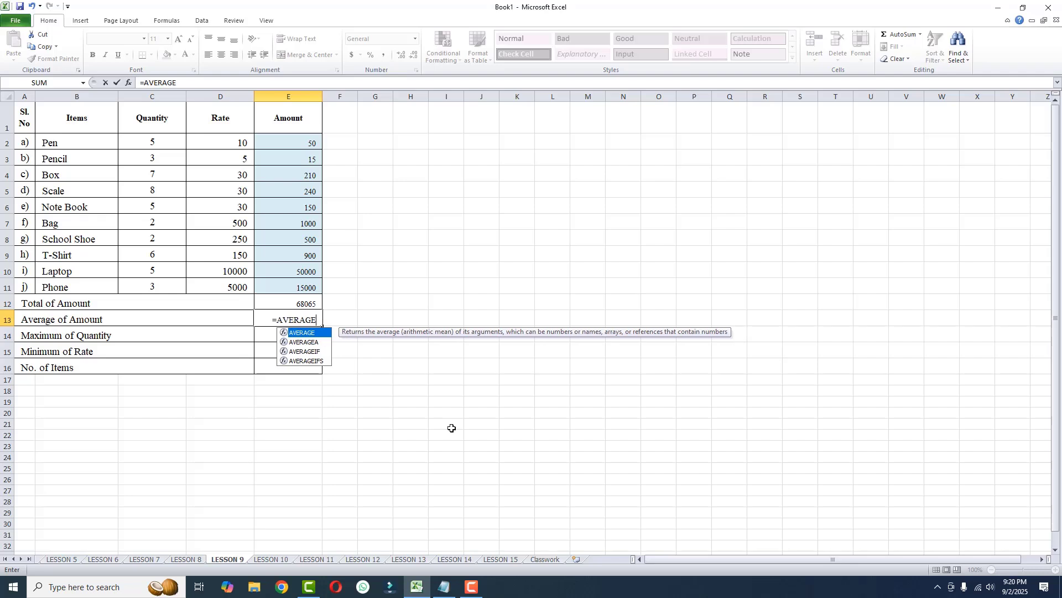
text(()
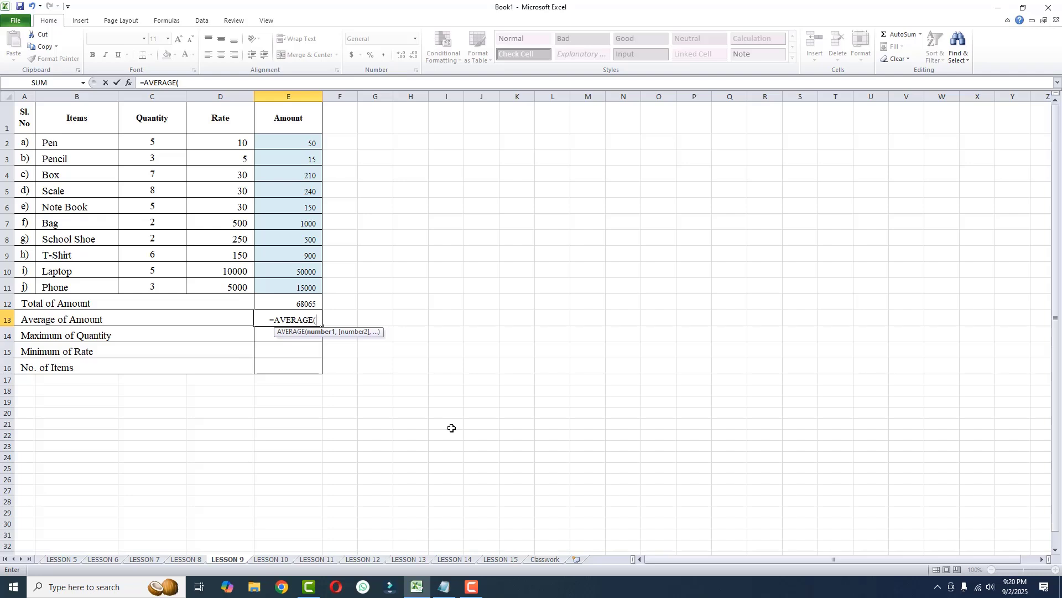
text(E2:E)
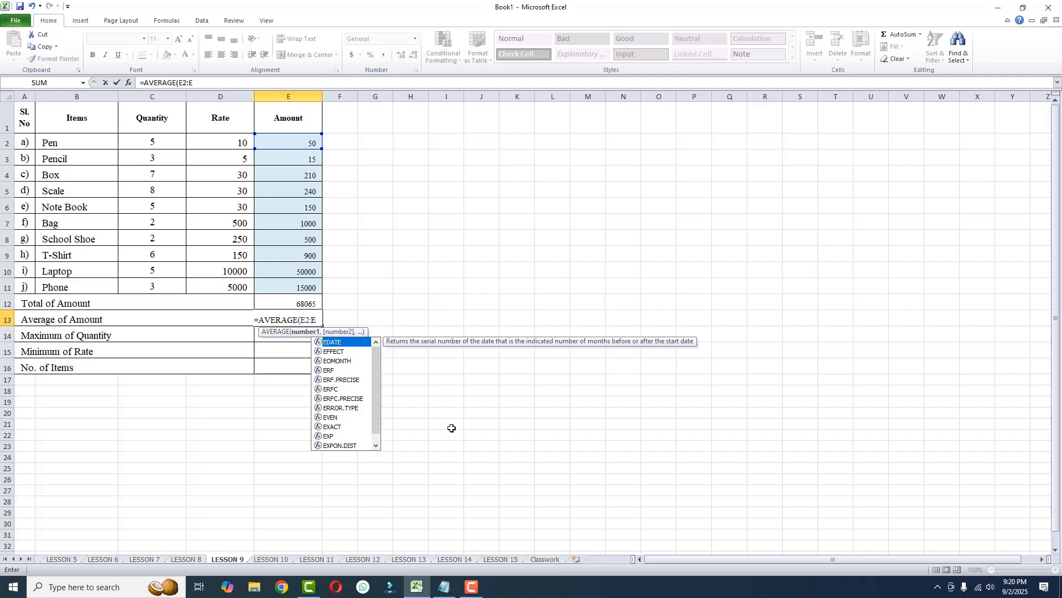
text(11))
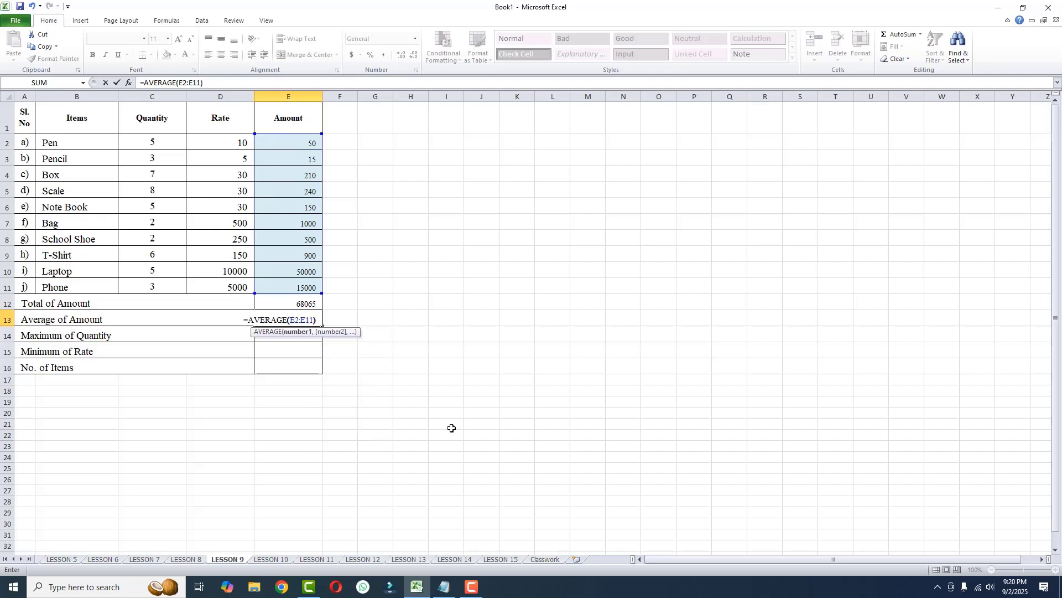
key(Return)
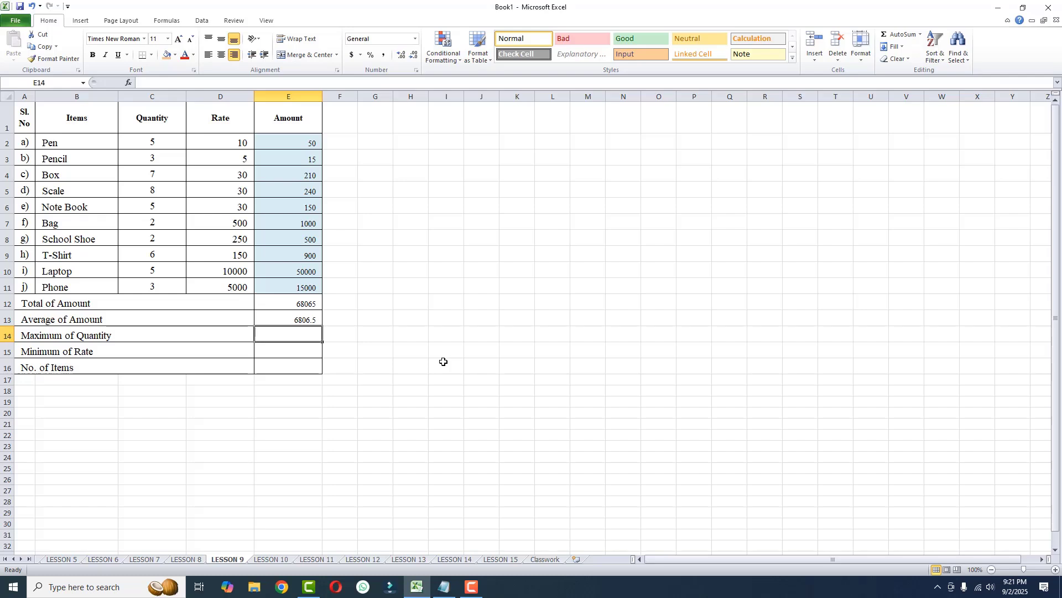
Calculate the Maximum of Quantity in E14 with the formula =MAX(C2:C11).
text(=M)
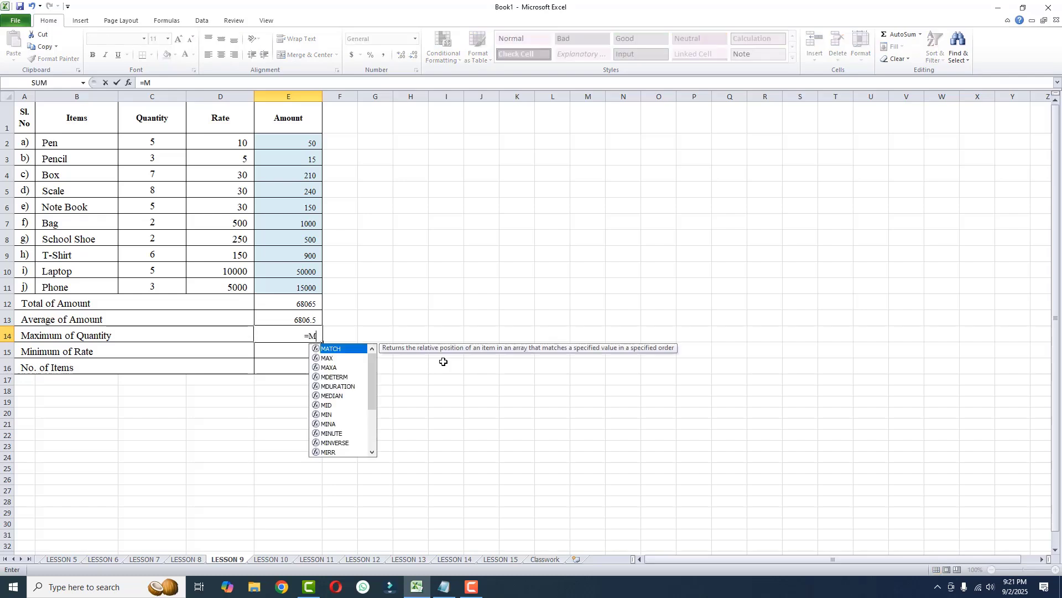
text(AX()
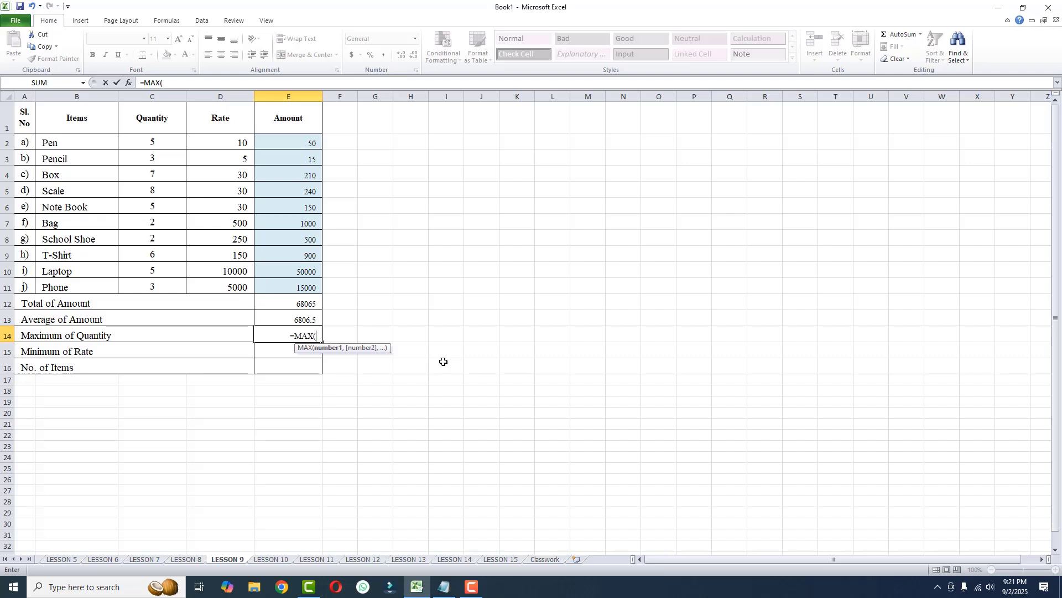
text(C)
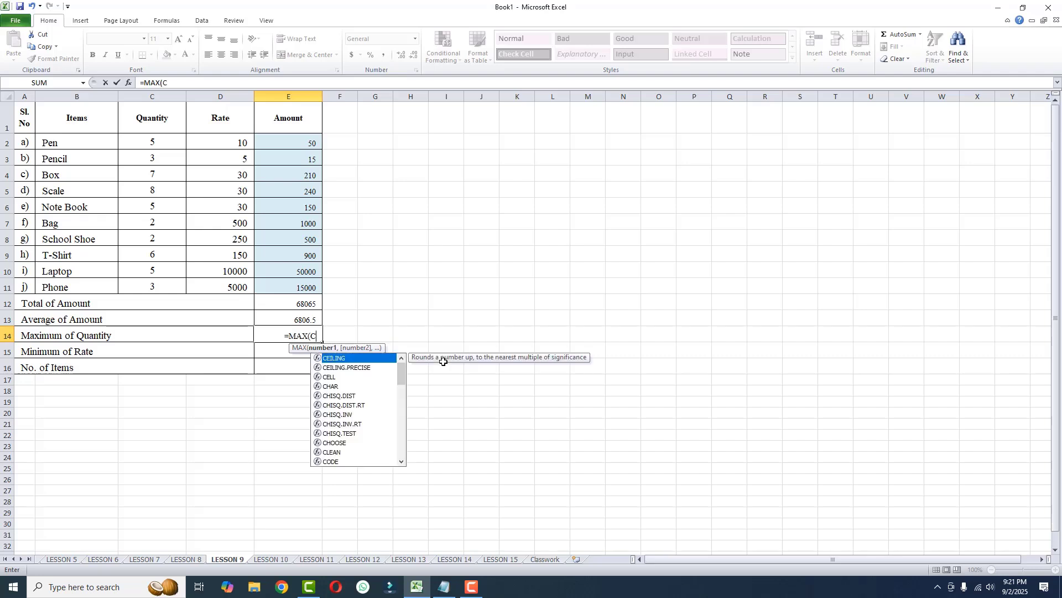
text(2)
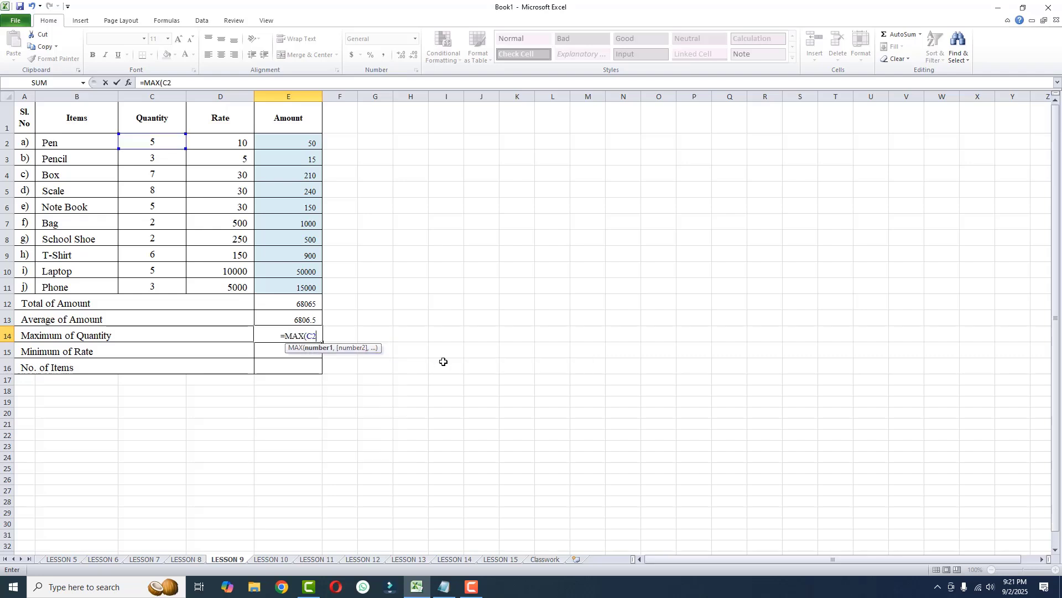
text(:)
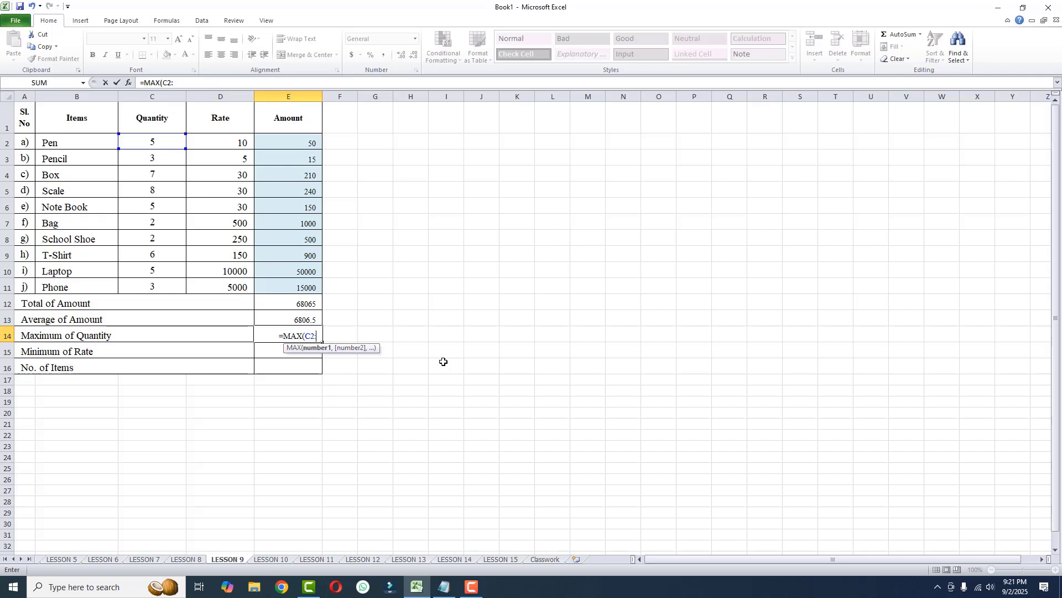
text(C11)
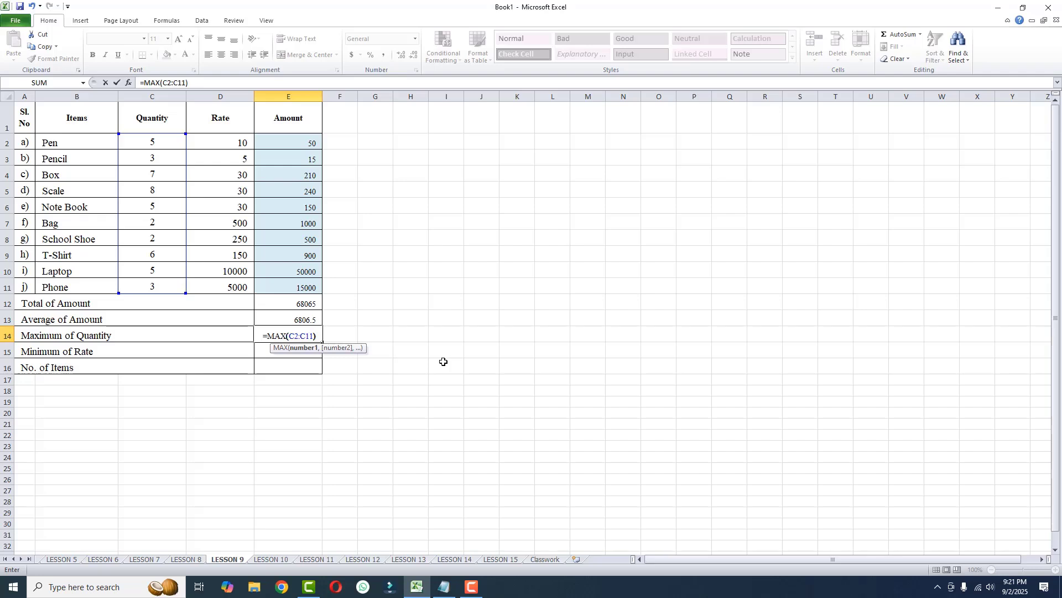
text())
key(Return)
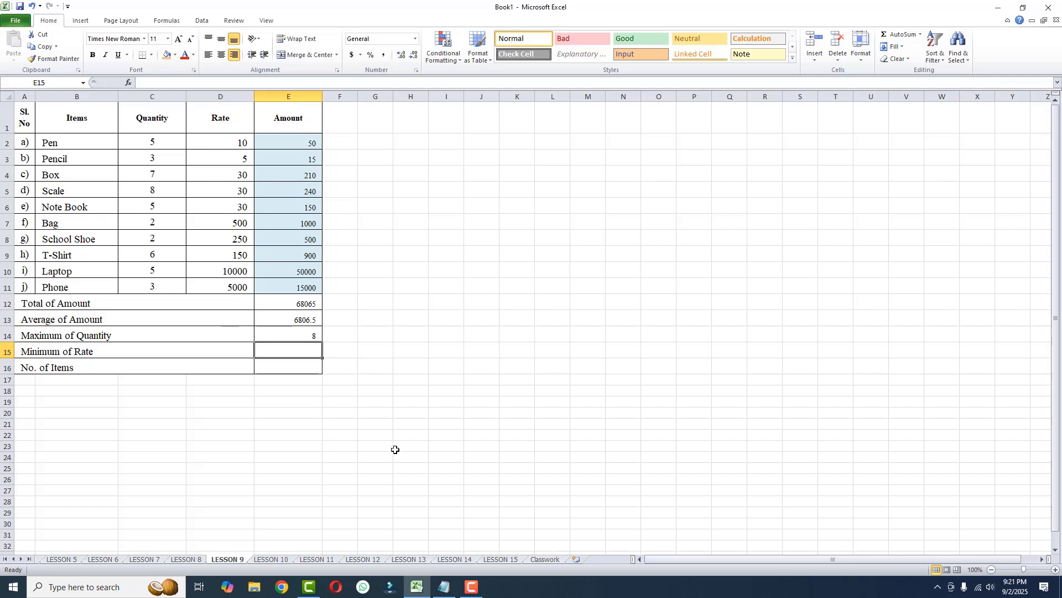
Calculate the Minimum of Rate in E15 with the formula =MIN(D2:D11).
text(=)
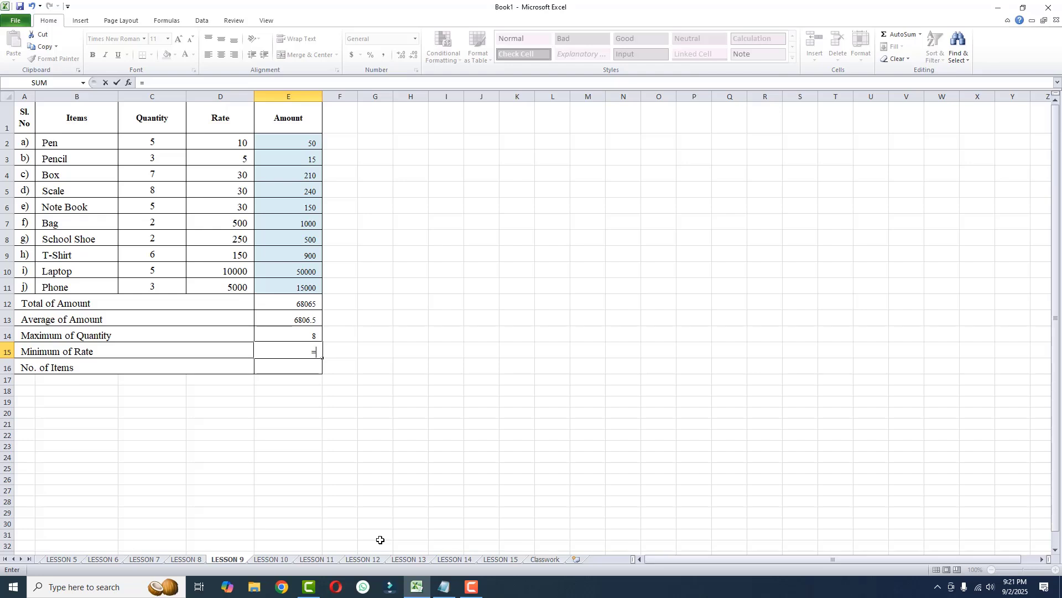
text(MIN)
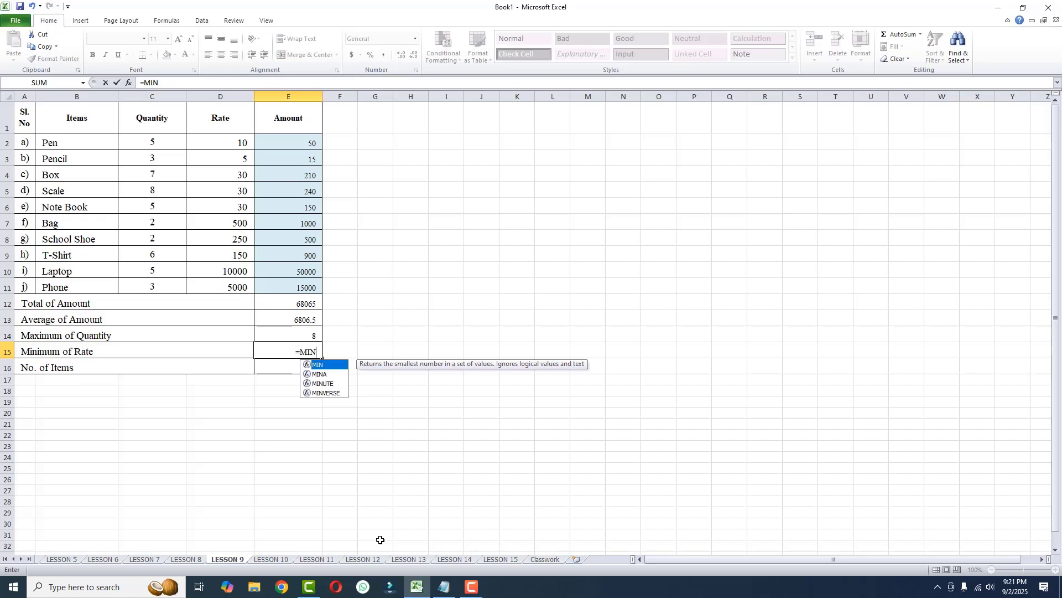
text(()
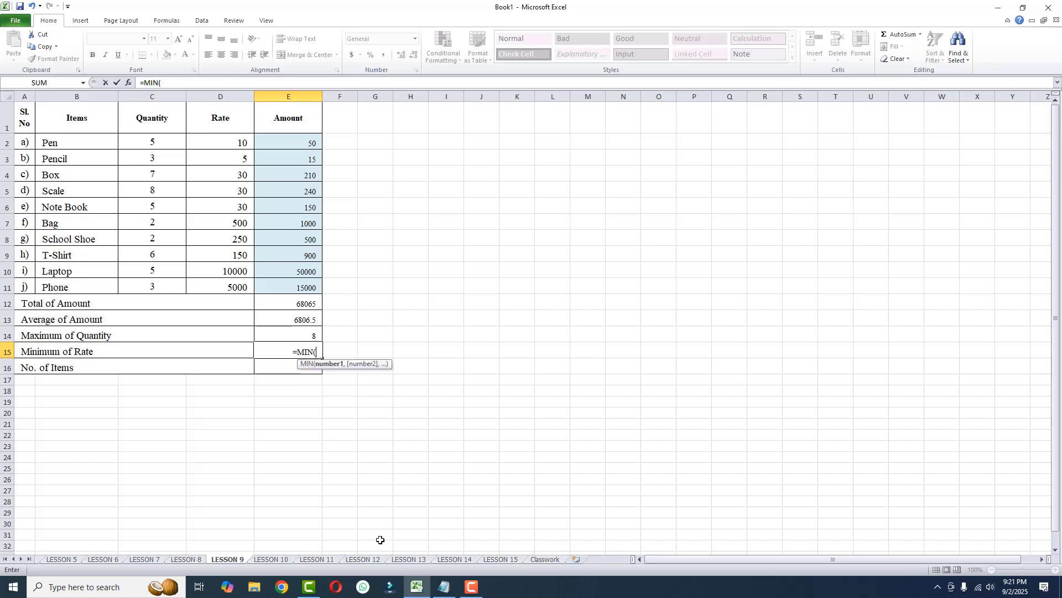
text(D)
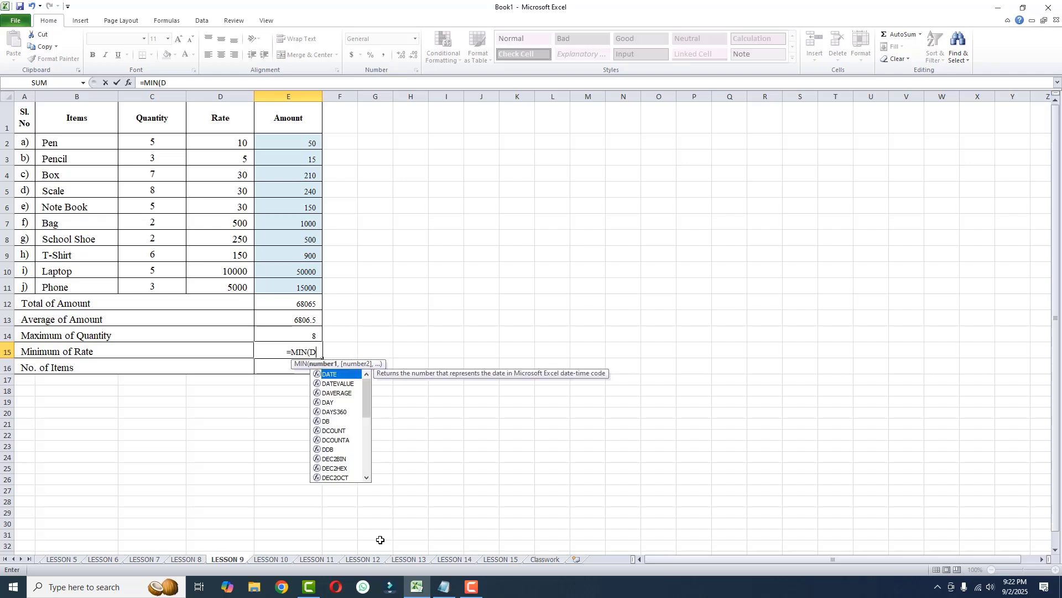
text(2:)
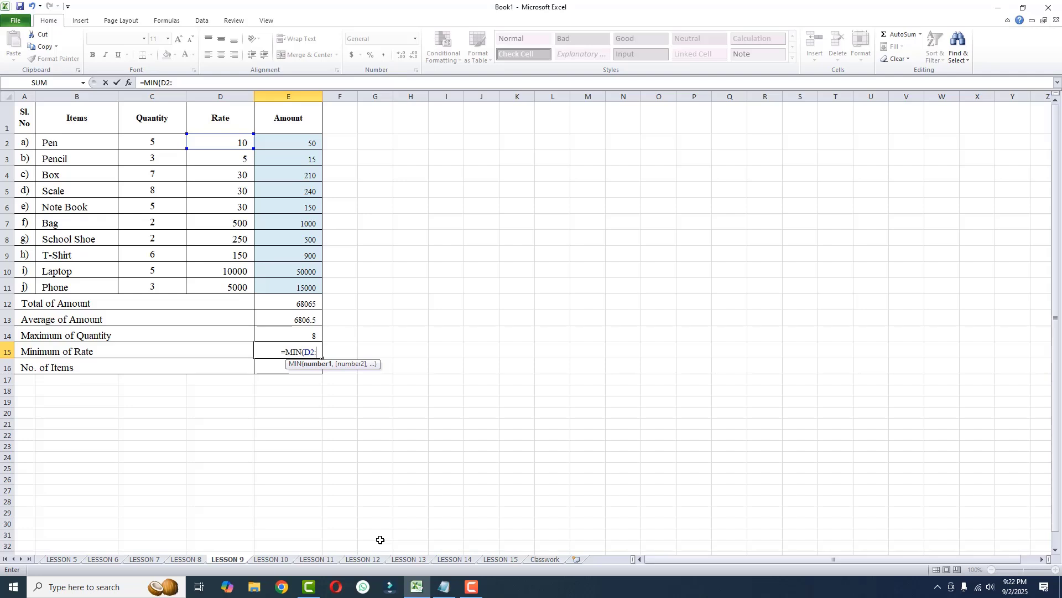
text(D11)
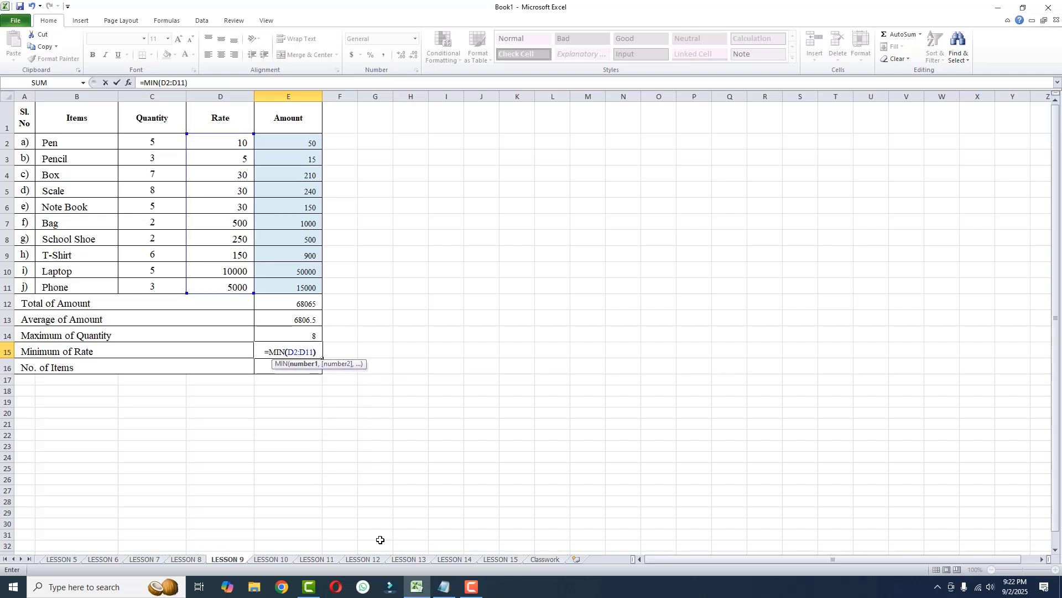
text())
key(Return)
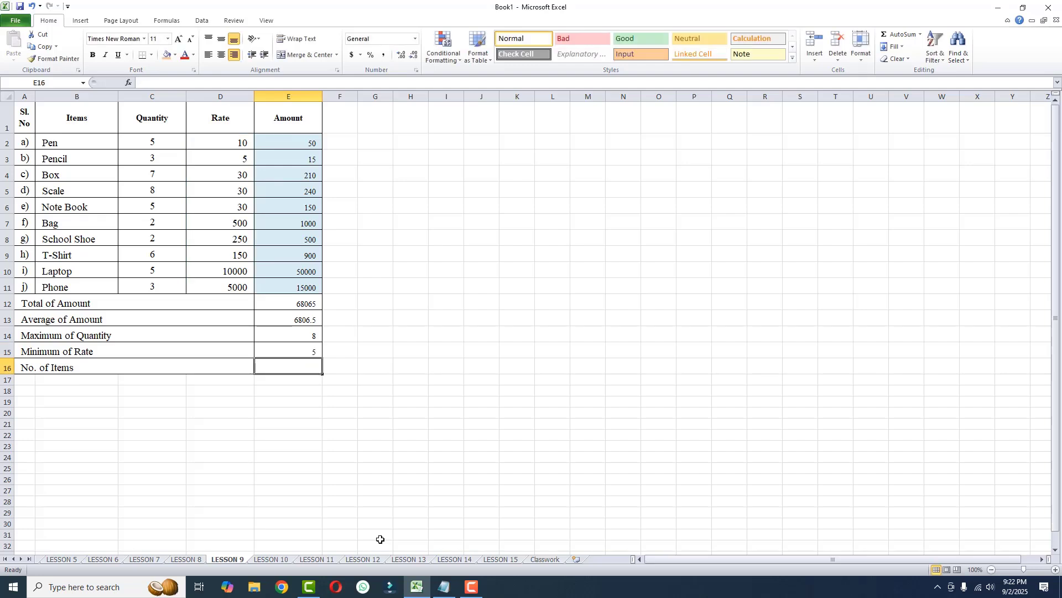
drag(83, 147, 69, 282)
click(73, 143)
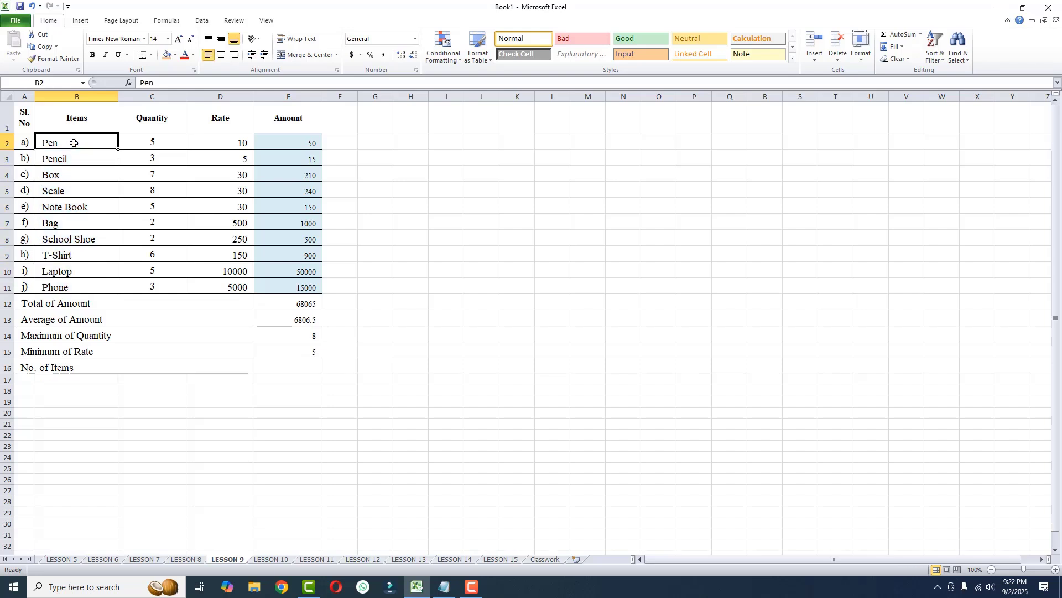
click(73, 156)
click(72, 169)
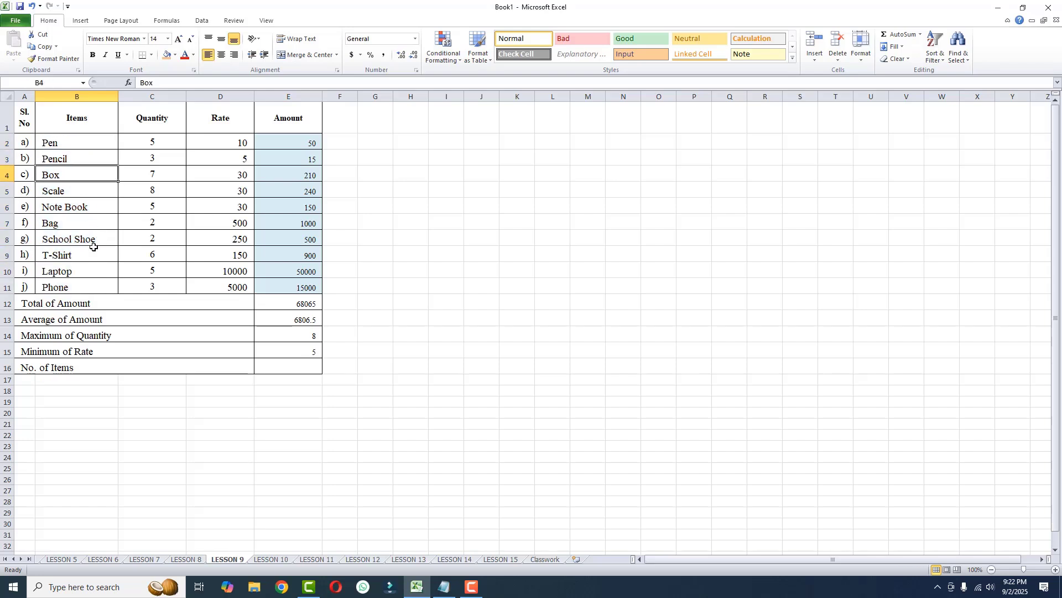
drag(71, 145, 66, 283)
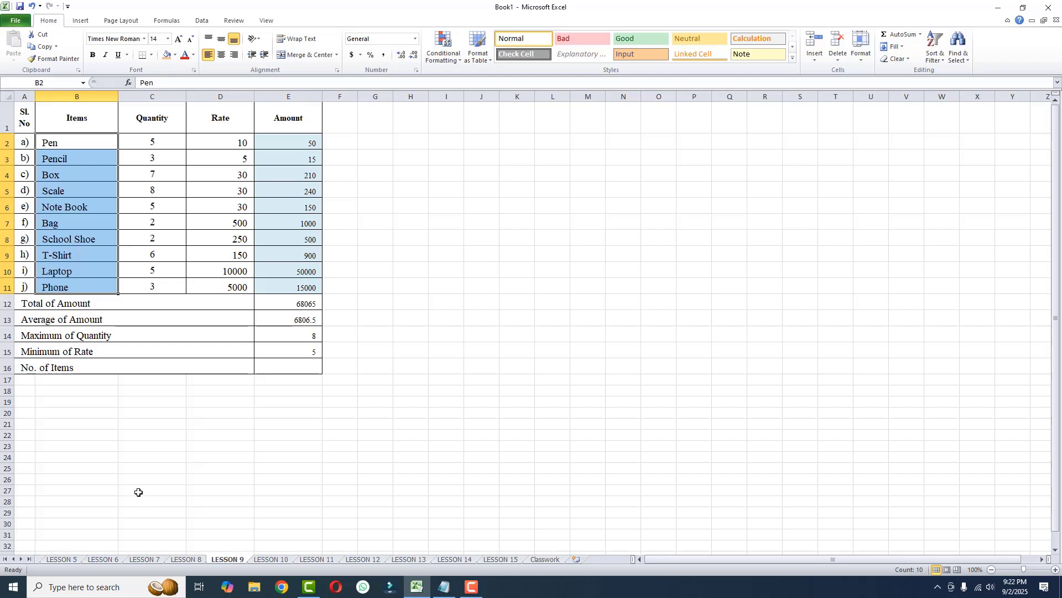
click(83, 144)
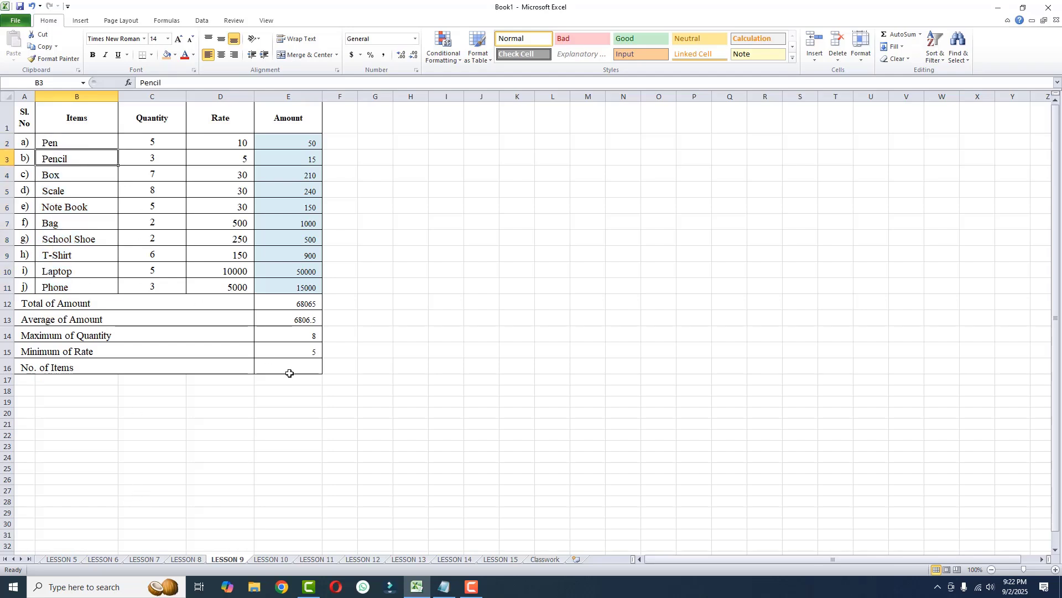
Calculate the No. of Items in E16 with the formula =COUNTA(B2:B11).
click(309, 369)
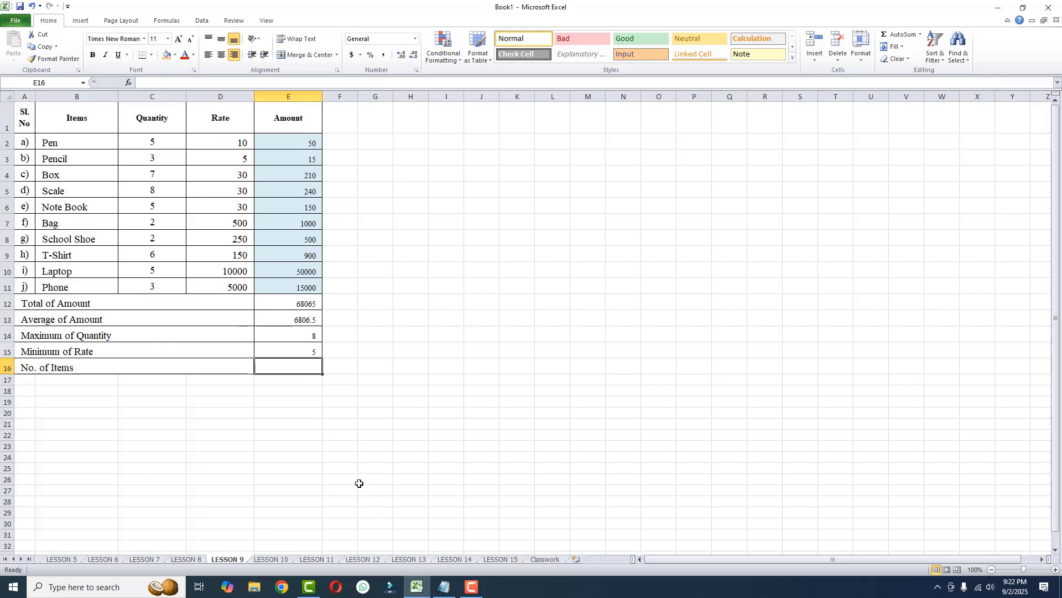
text(=)
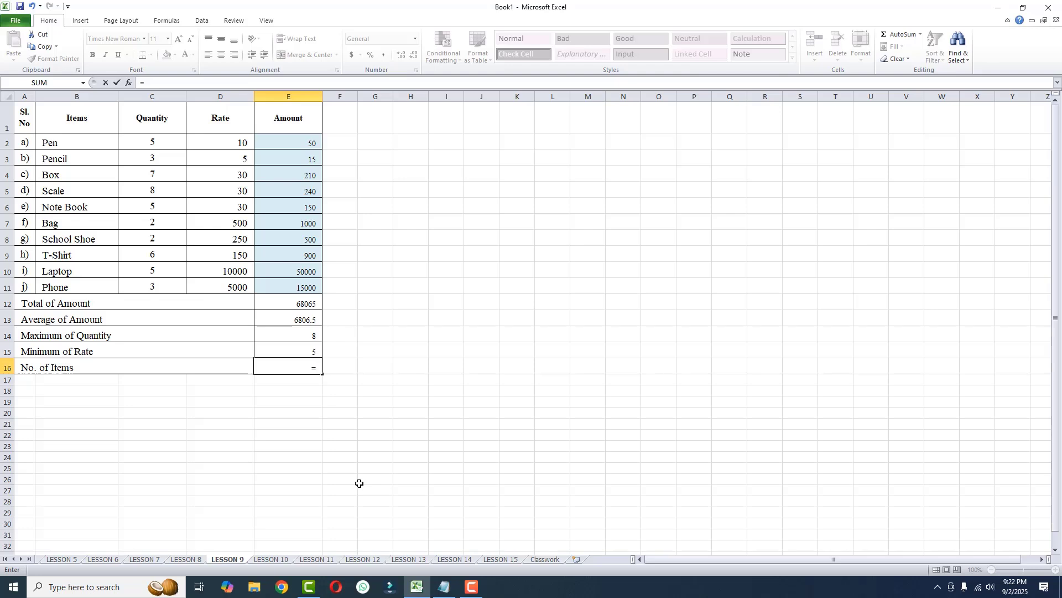
text(CO)
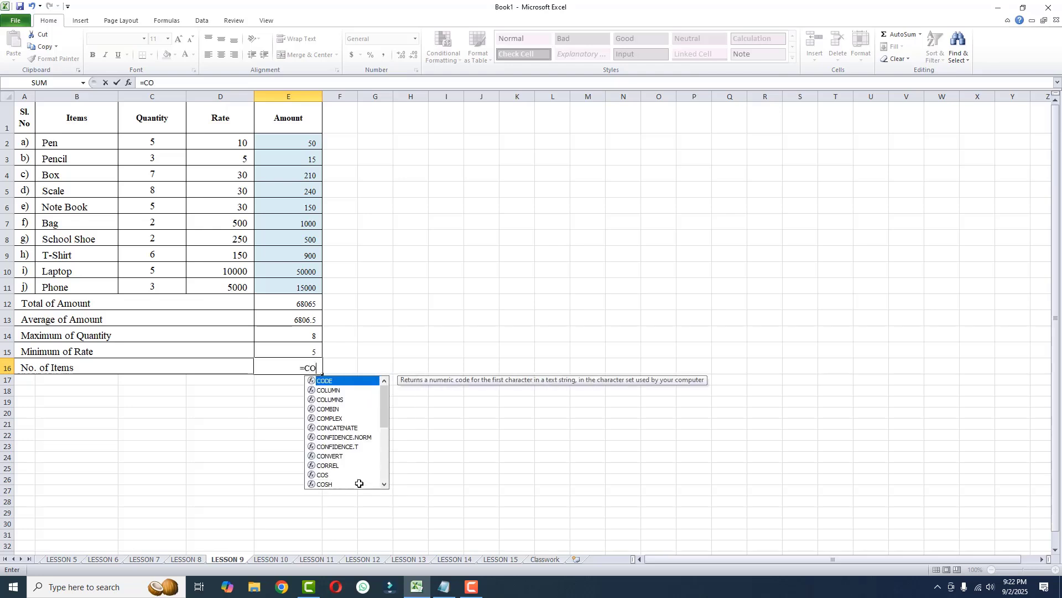
text(UNTA)
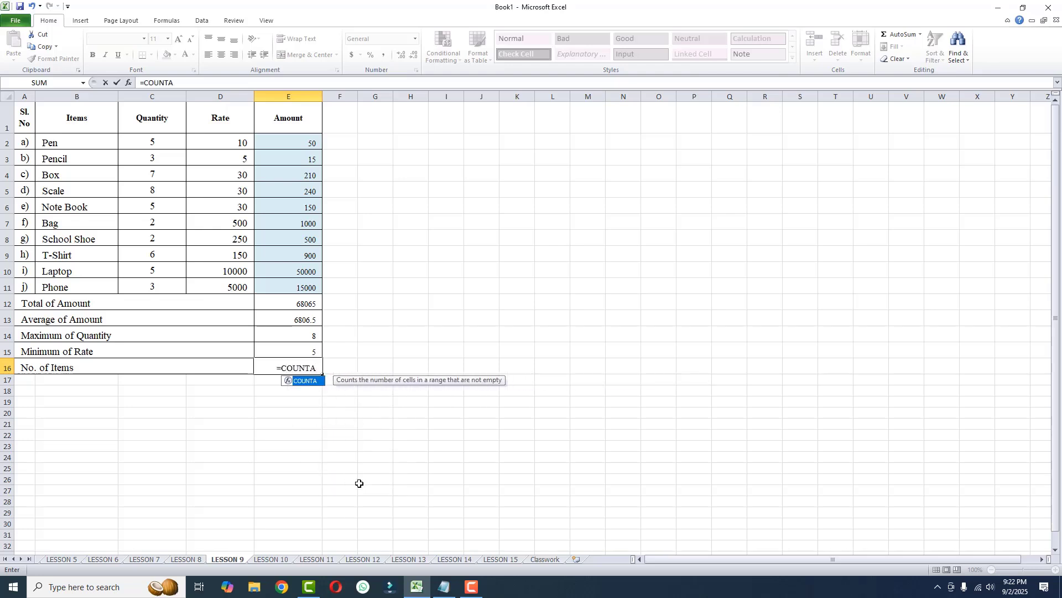
text(()
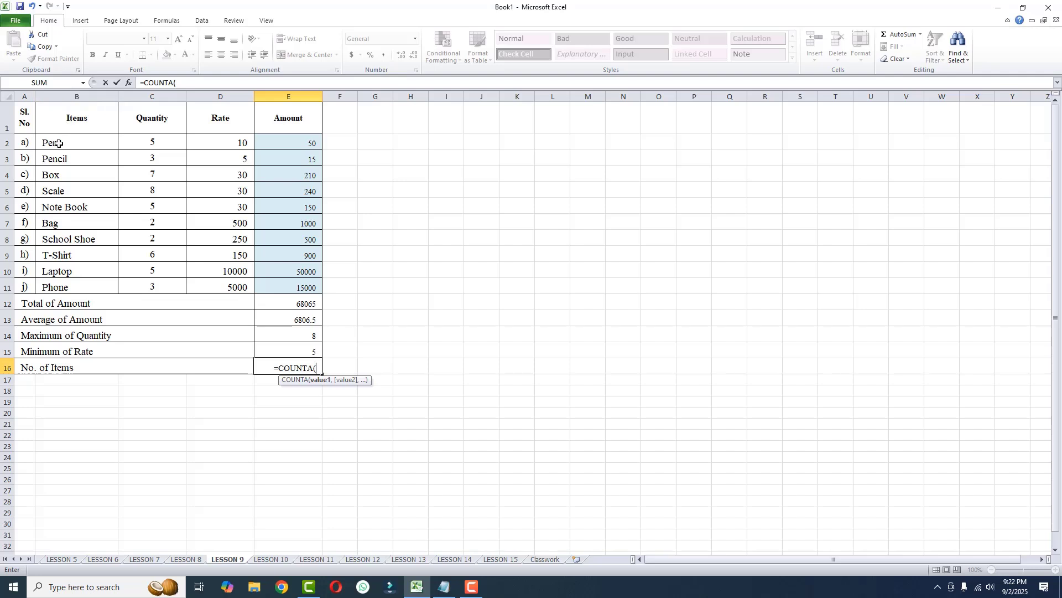
text(B)
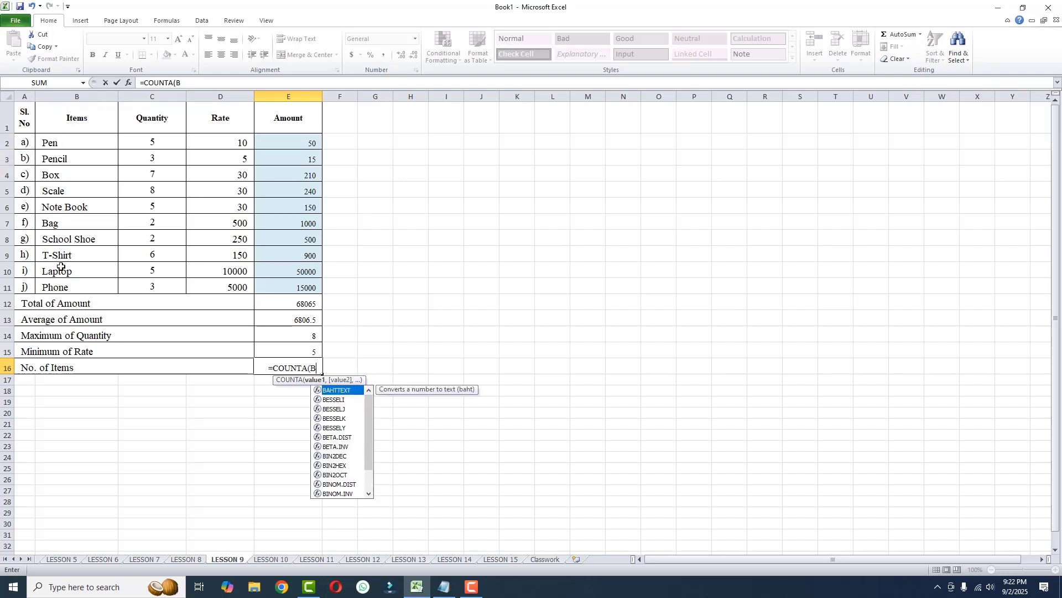
text(2:)
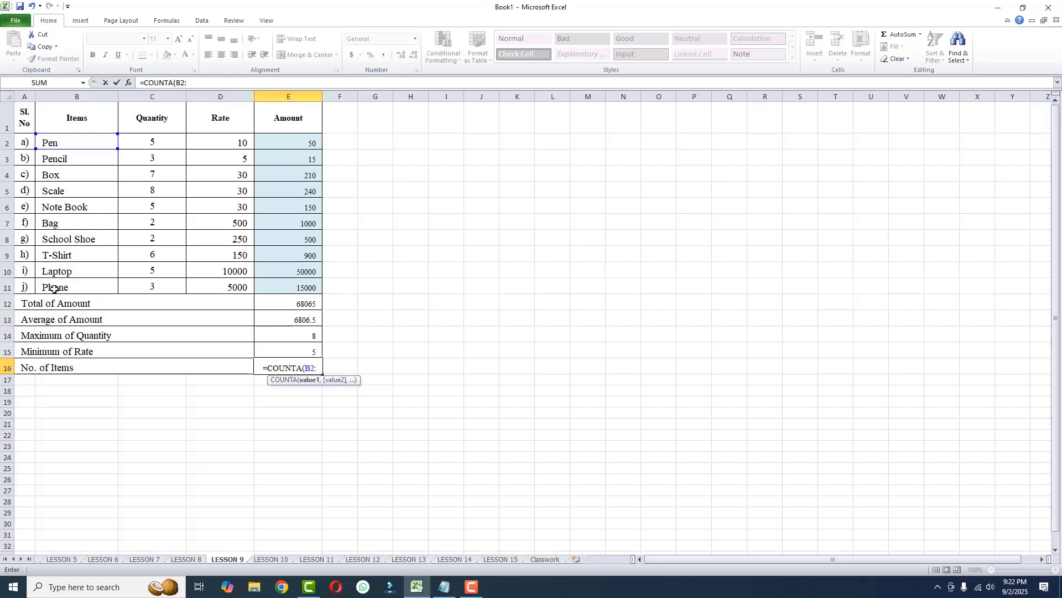
text(B11)
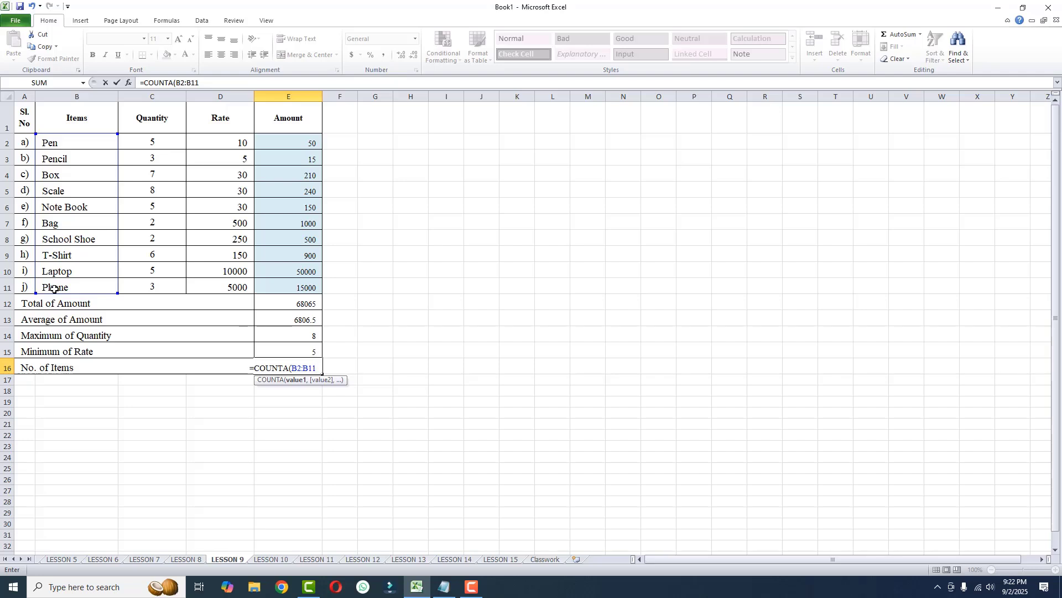
text())
key(Return)
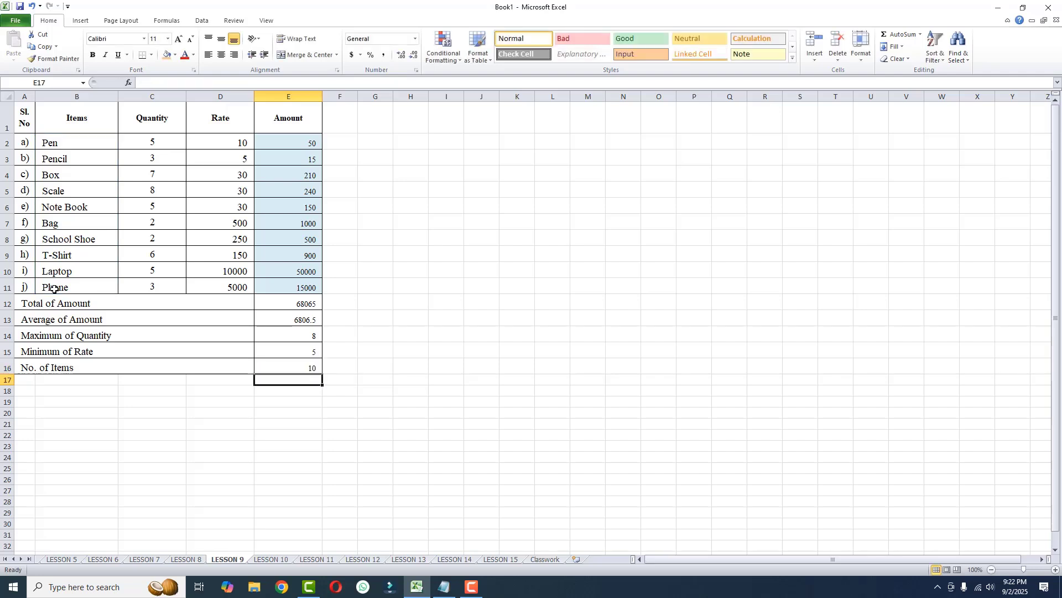